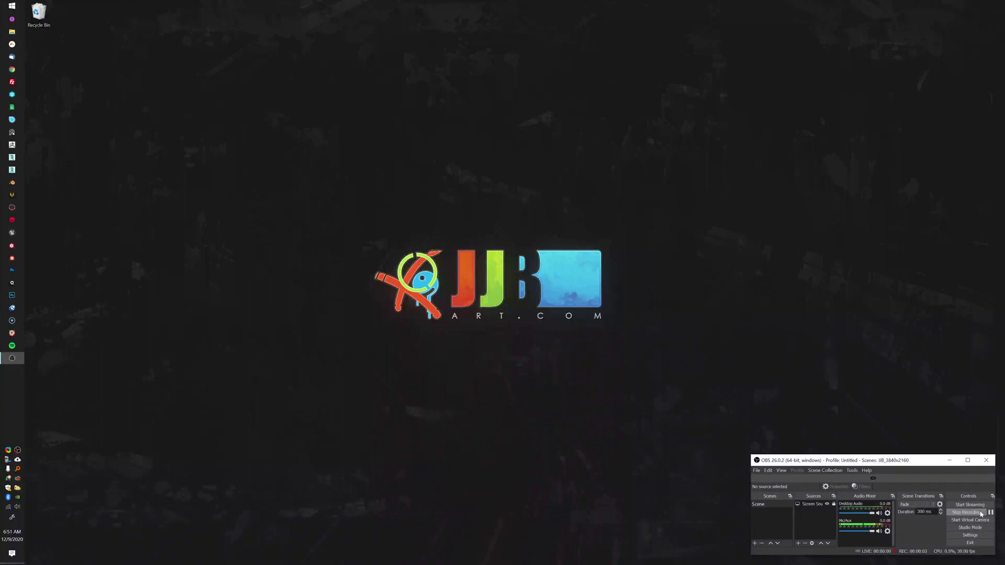
Step: Launch Google Chrome from the Windows Start search using 'chr'
key(super)
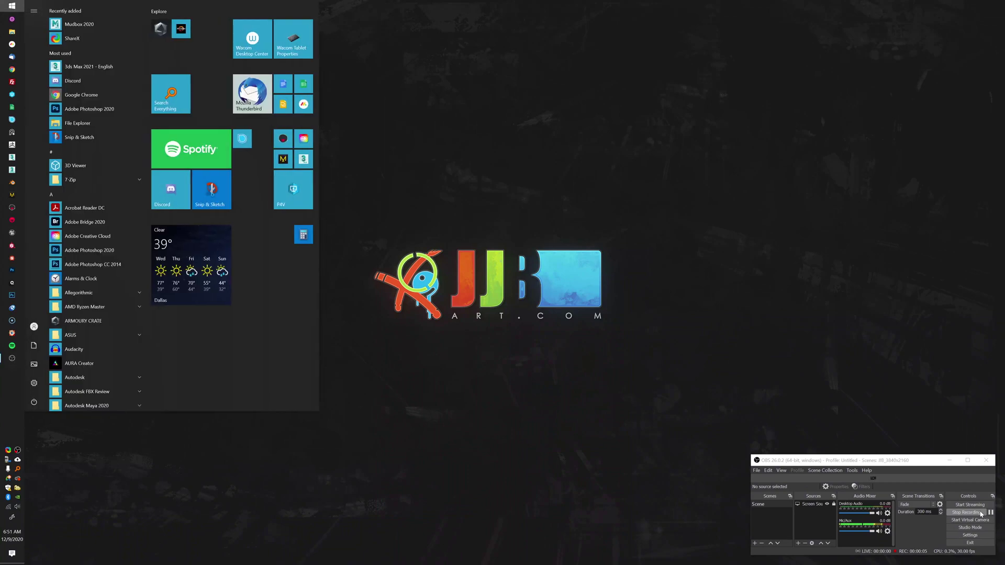
text(chr)
key(Return)
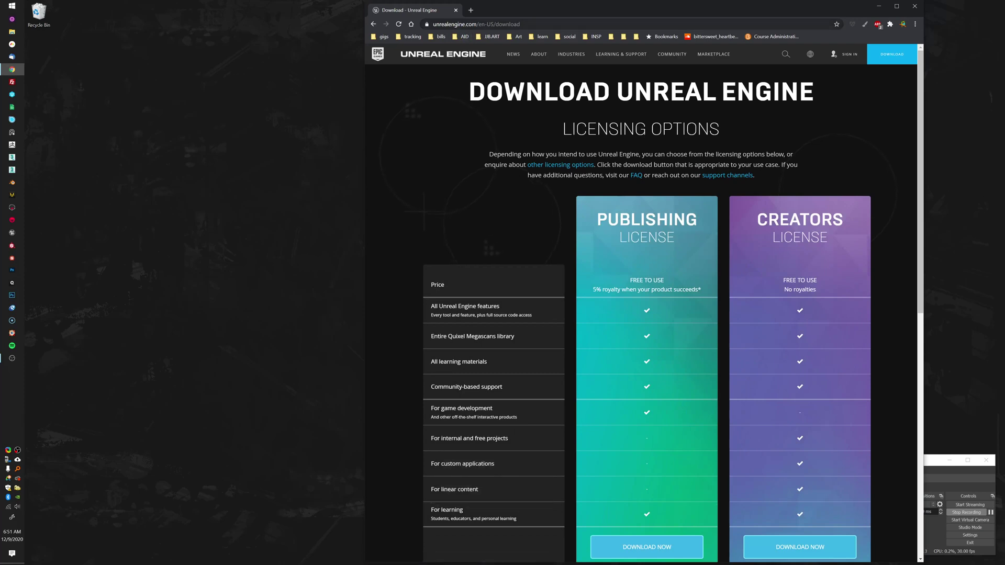
click(450, 54)
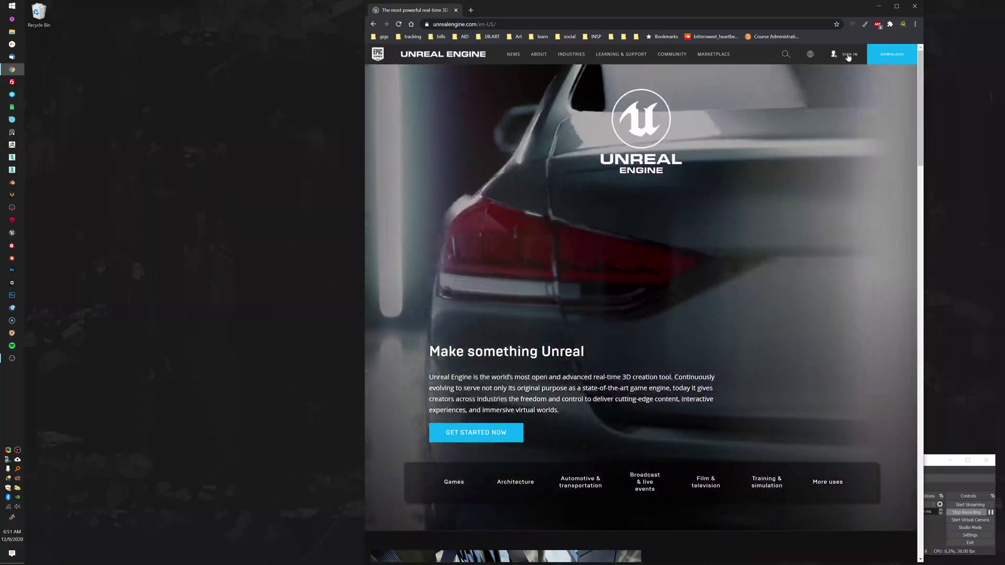
click(849, 56)
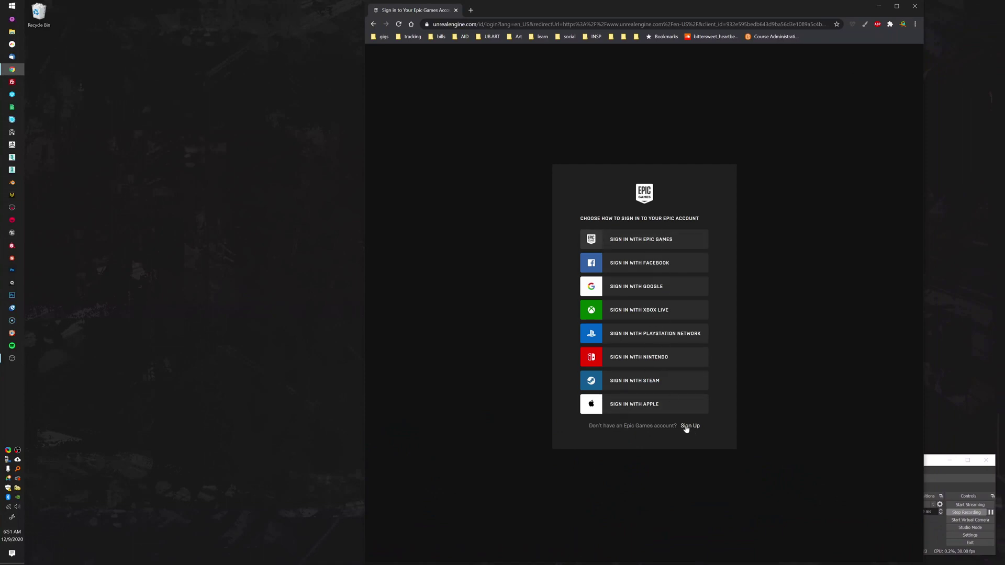
click(375, 24)
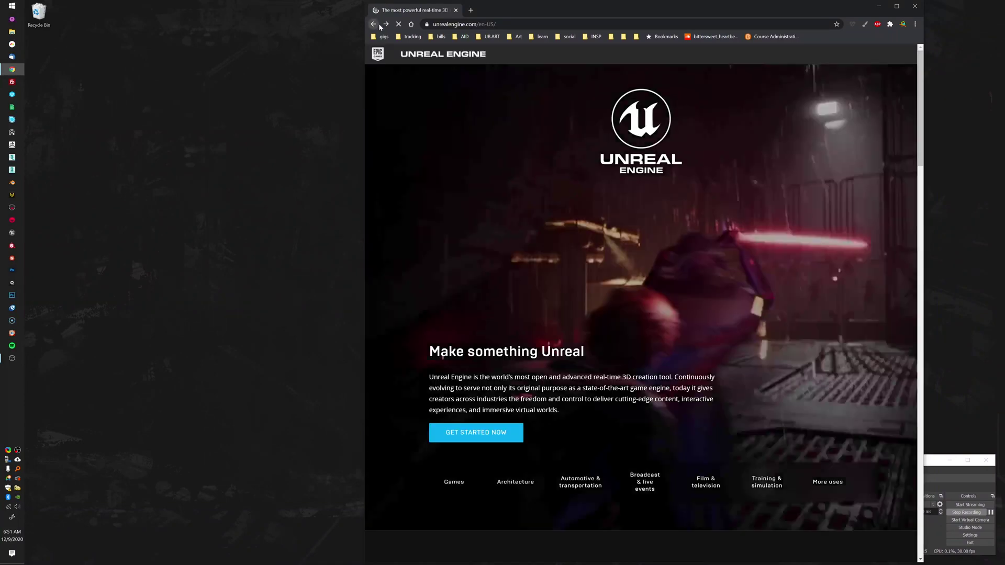
click(897, 54)
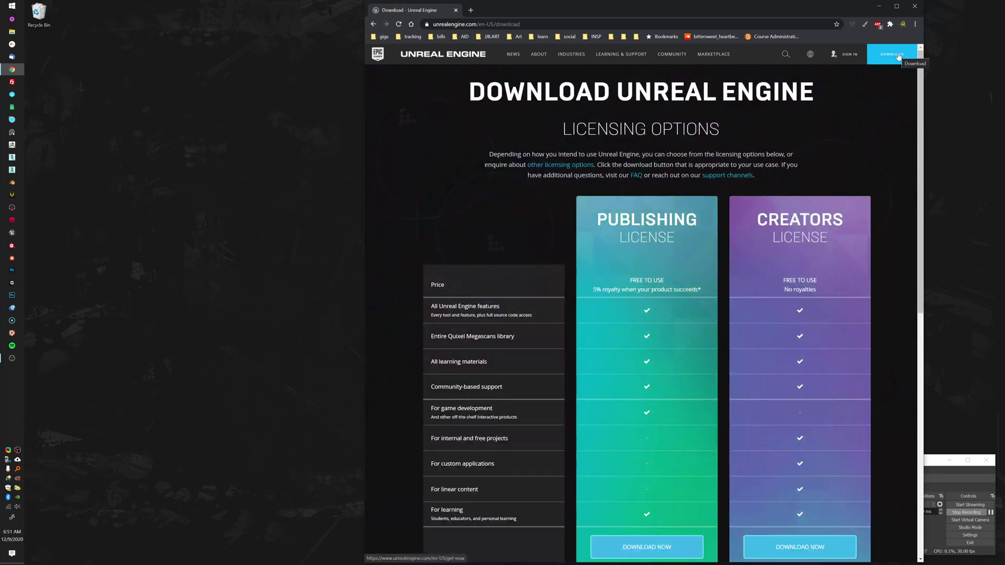
scroll(889, 272, down, 2)
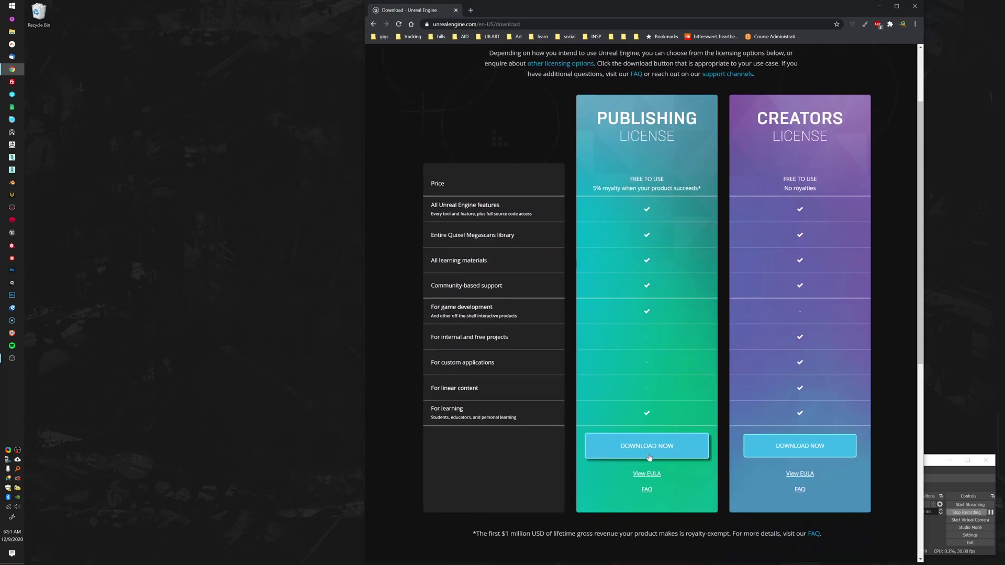
mouse_move(678, 449)
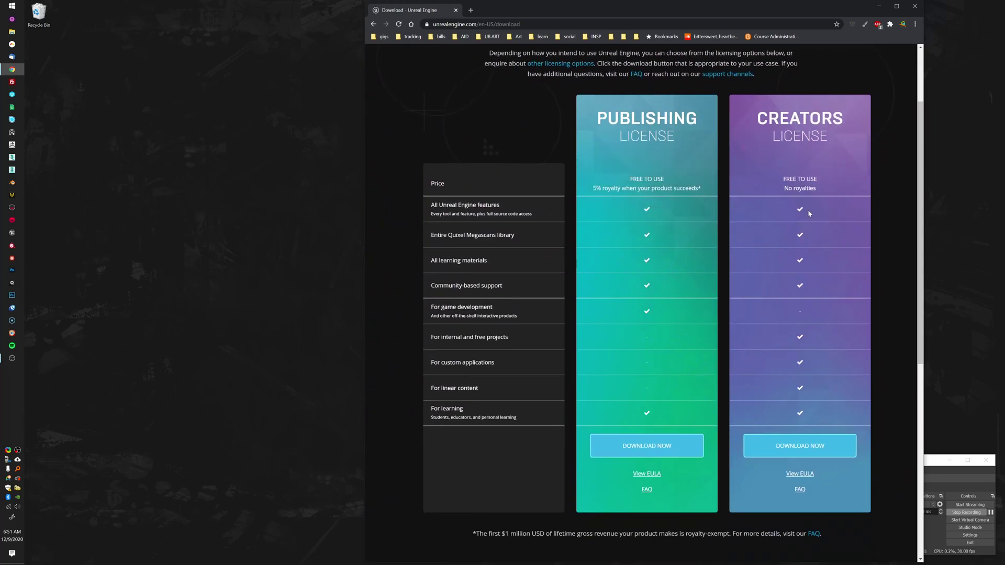
Step: Start the Creators license download and choose to sign in with an Epic Games account
mouse_move(791, 244)
click(832, 450)
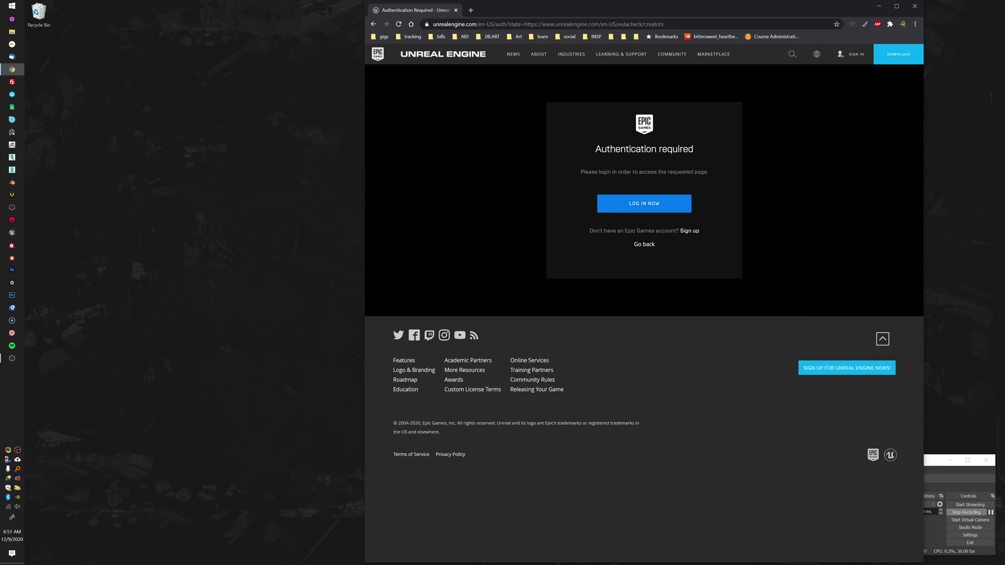
click(661, 204)
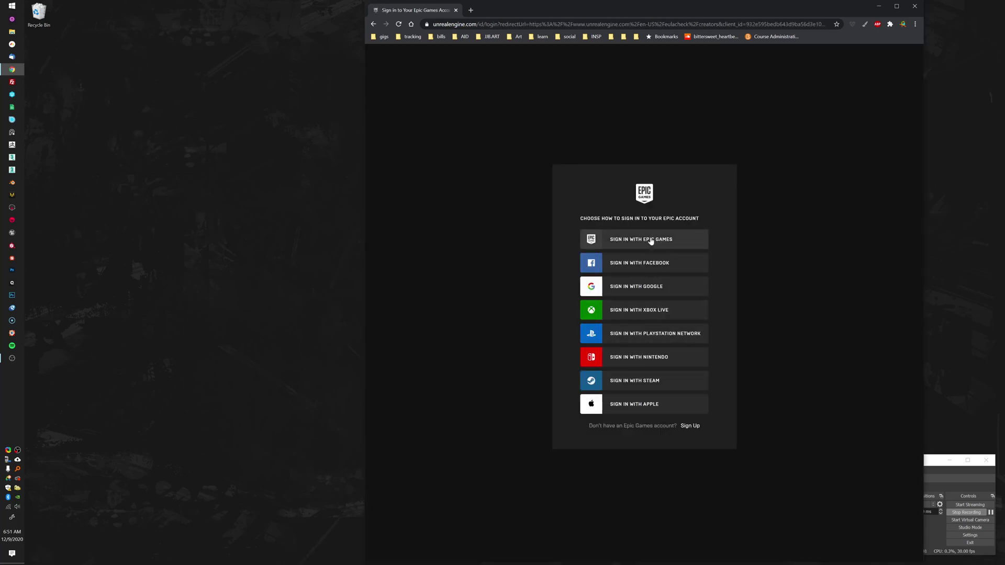
click(666, 239)
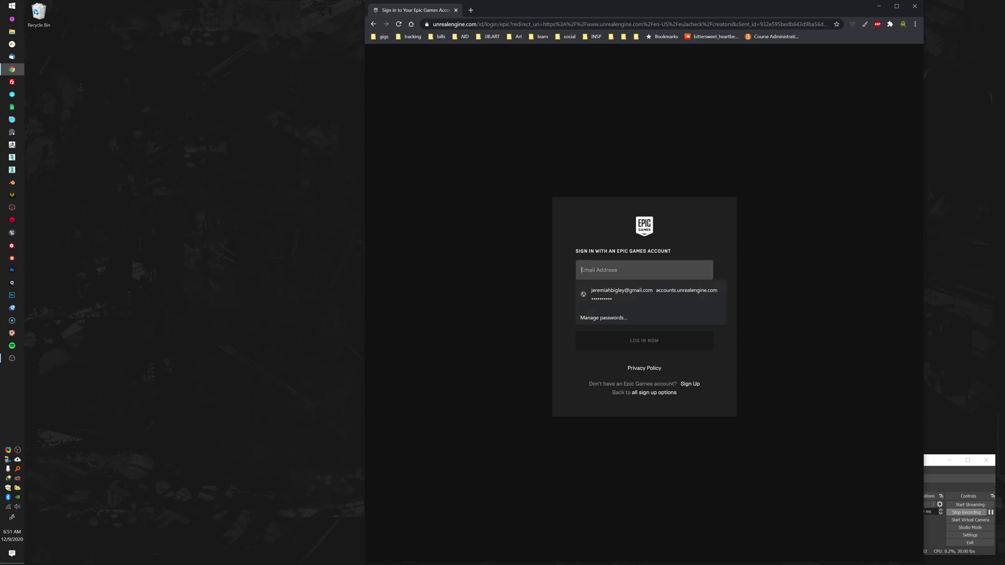
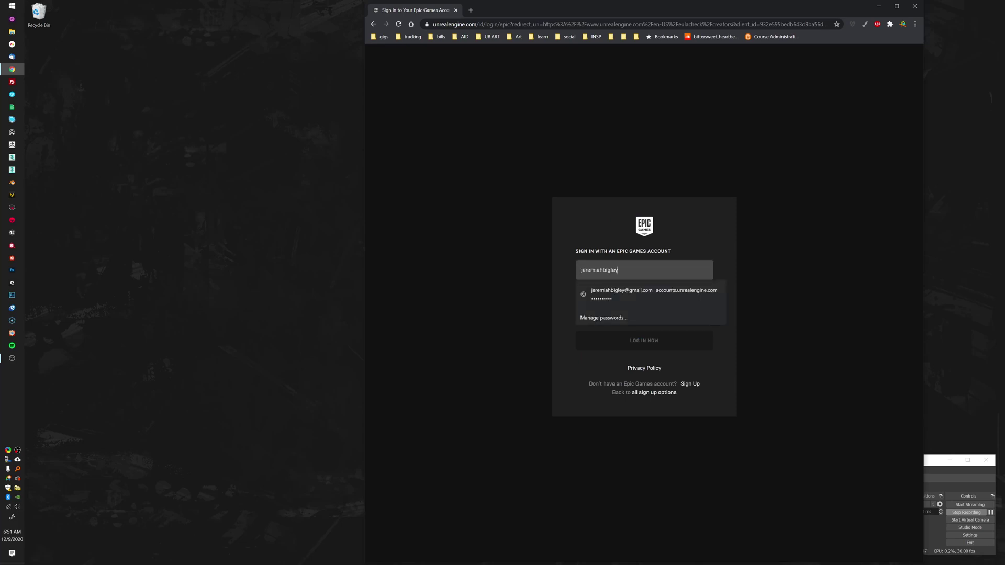
Step: Enter the account e-mail address and password and submit the login
key(Tab)
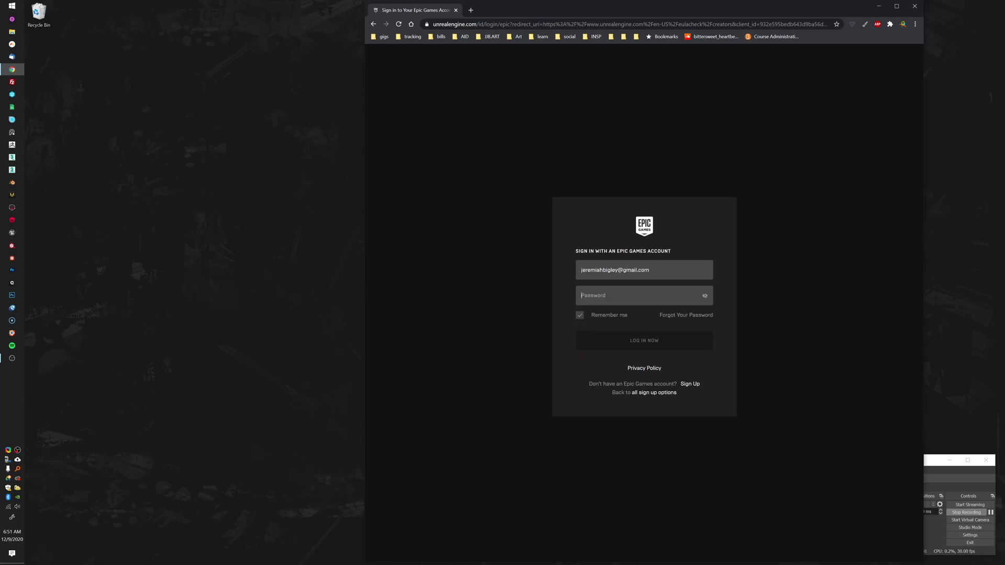
text(••••••••)
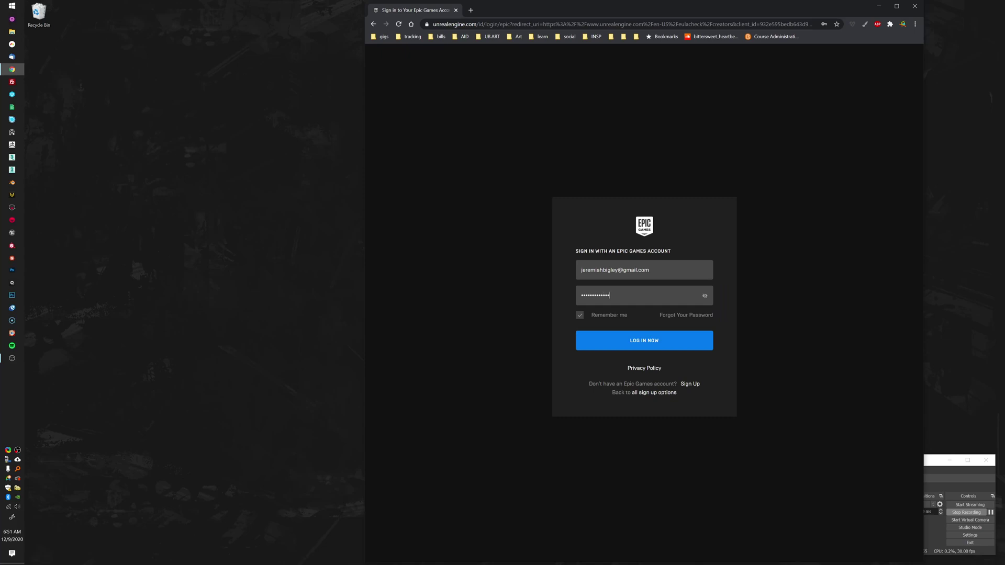
key(Return)
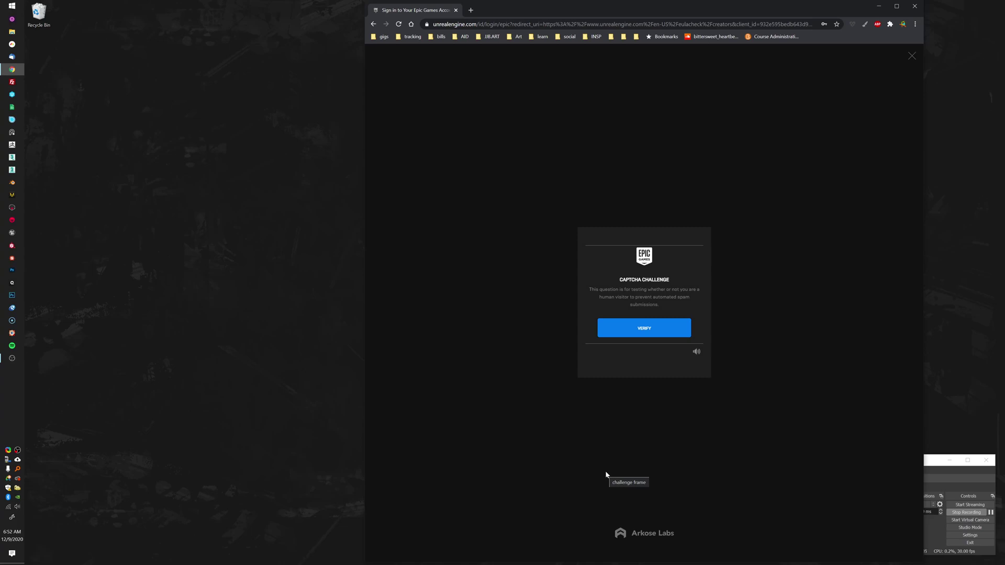
Step: Verify the captcha by picking the penguin image
click(652, 329)
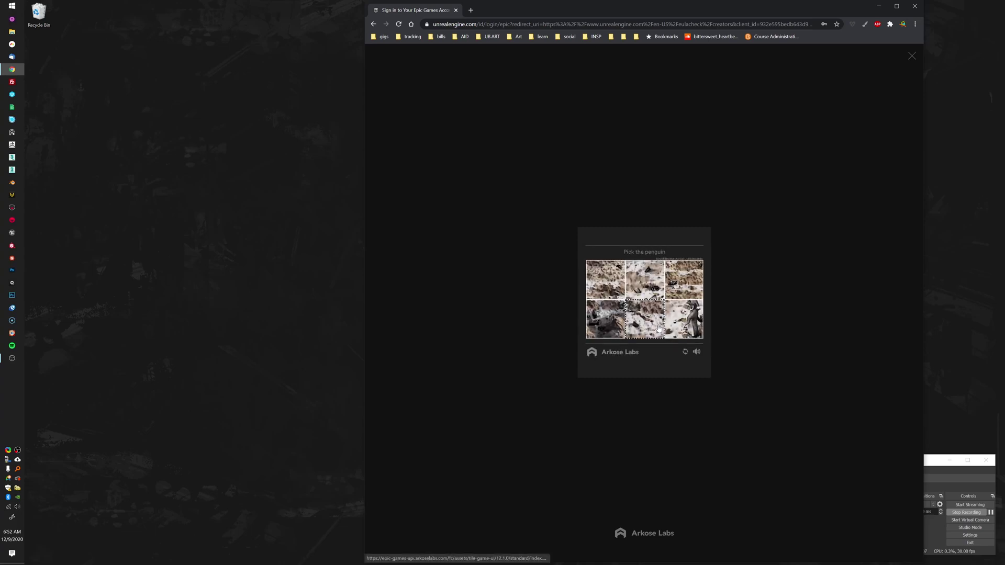
click(687, 317)
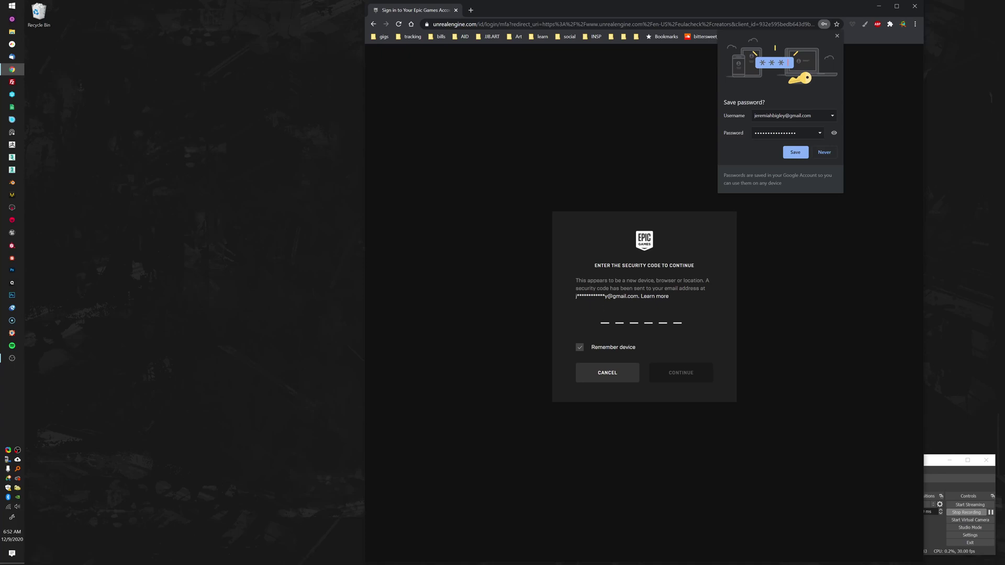
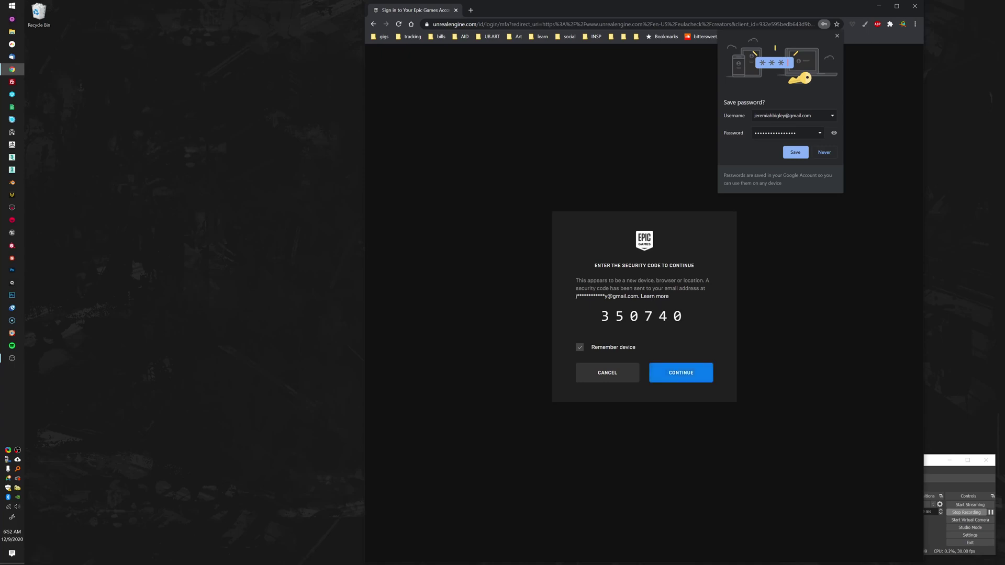
Step: Submit the emailed security code, save the launcher .msi to Downloads, and open it
key(Return)
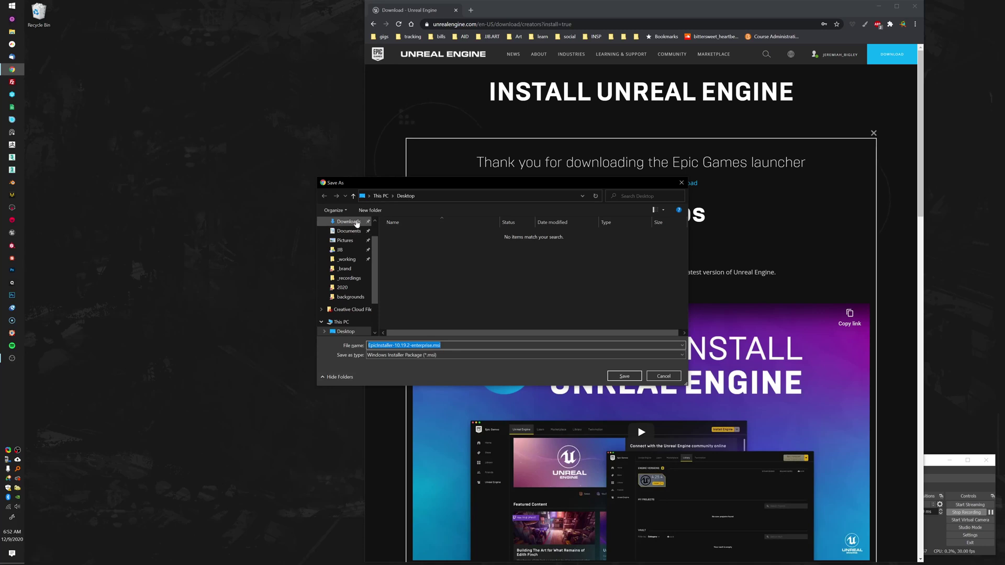
click(348, 221)
click(624, 377)
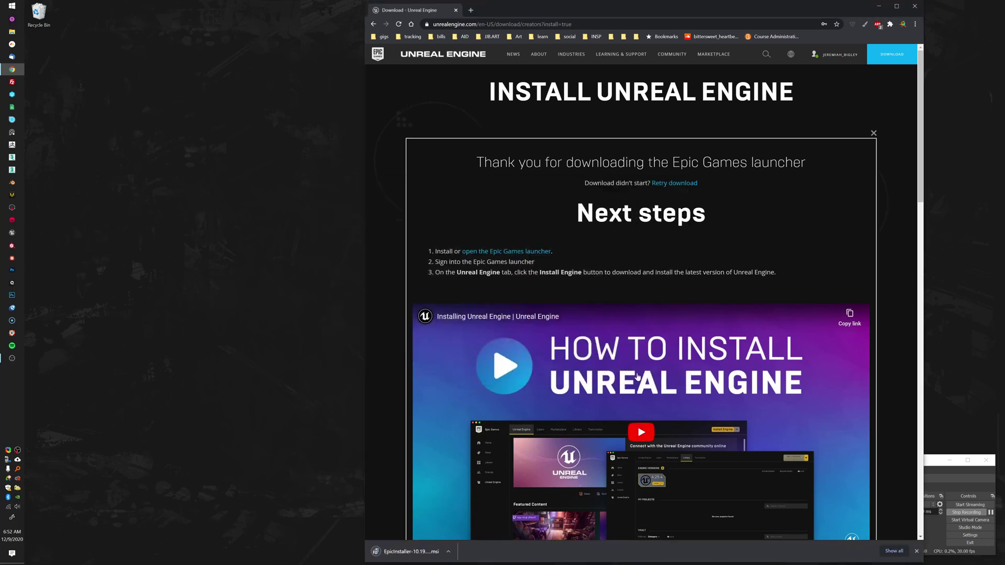
click(449, 552)
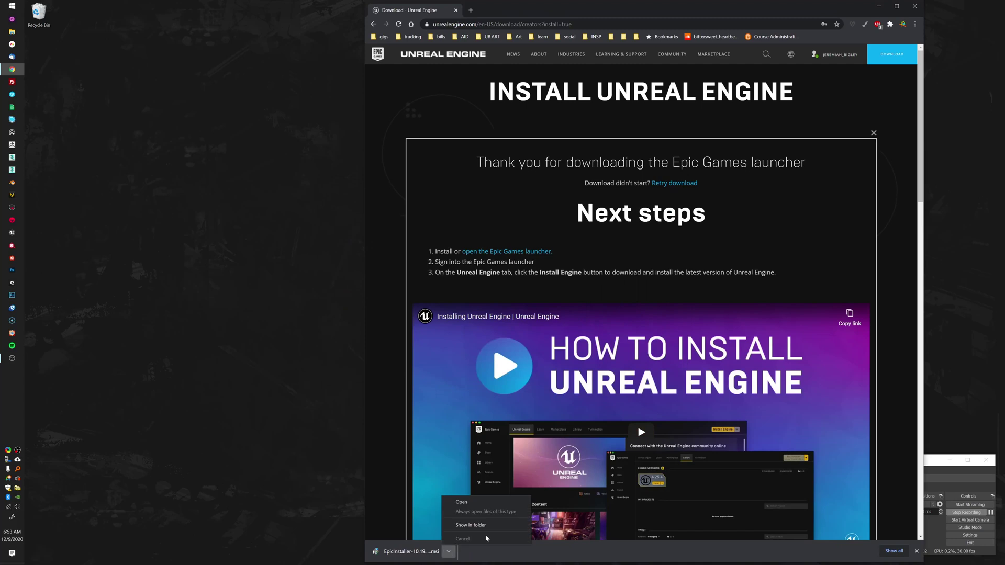
click(463, 501)
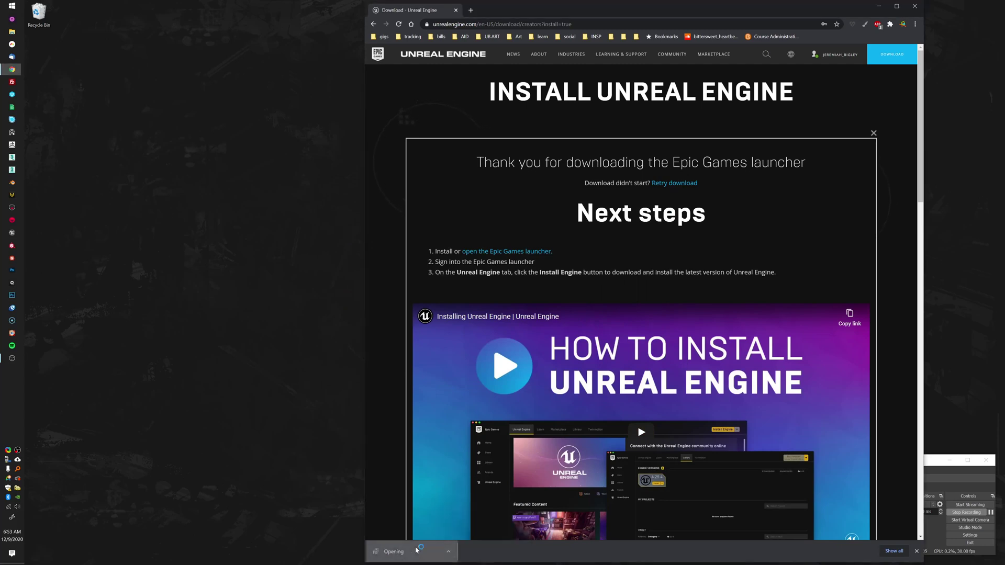
click(879, 6)
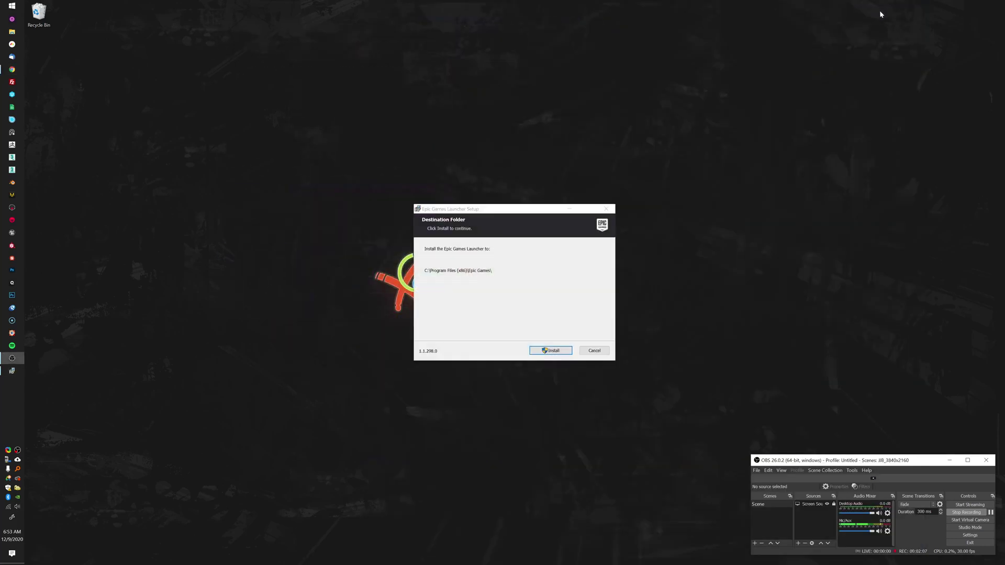
Step: Install the launcher to C:\Program Files (x86)\Epic Games and move its shortcut right
click(568, 350)
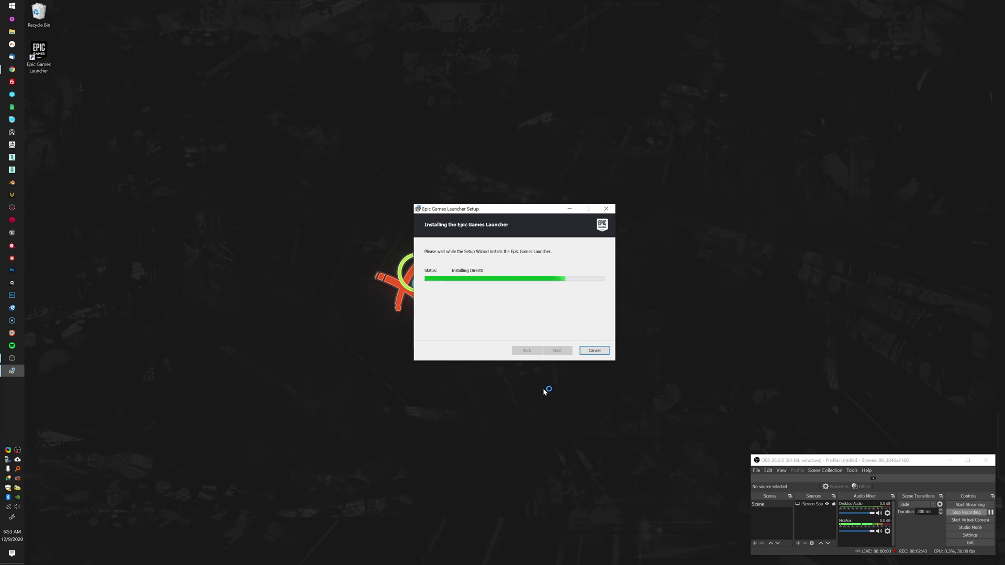
drag(55, 52, 760, 214)
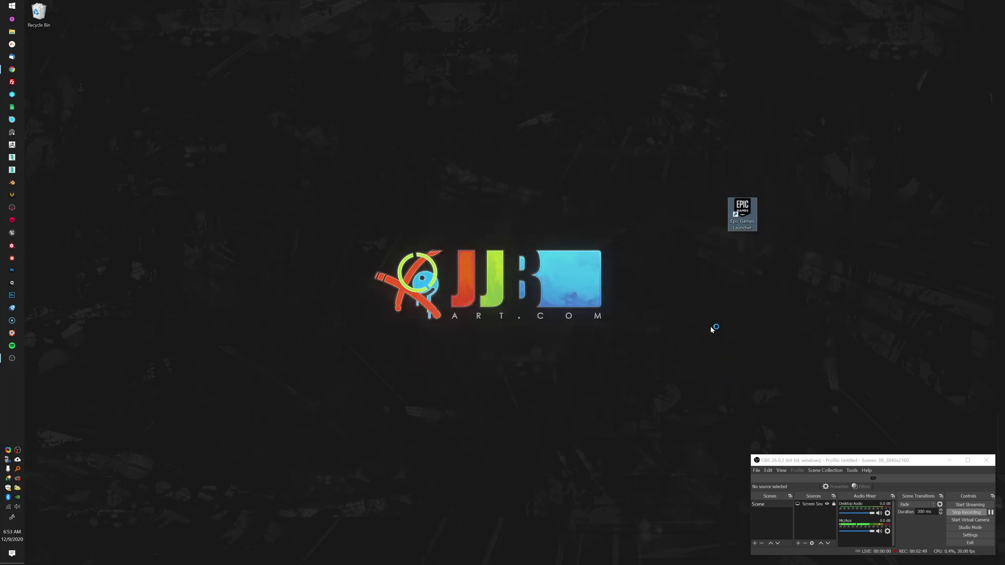
Step: Let the Epic Games Launcher open and finish verifying its update
drag(743, 209, 20, 381)
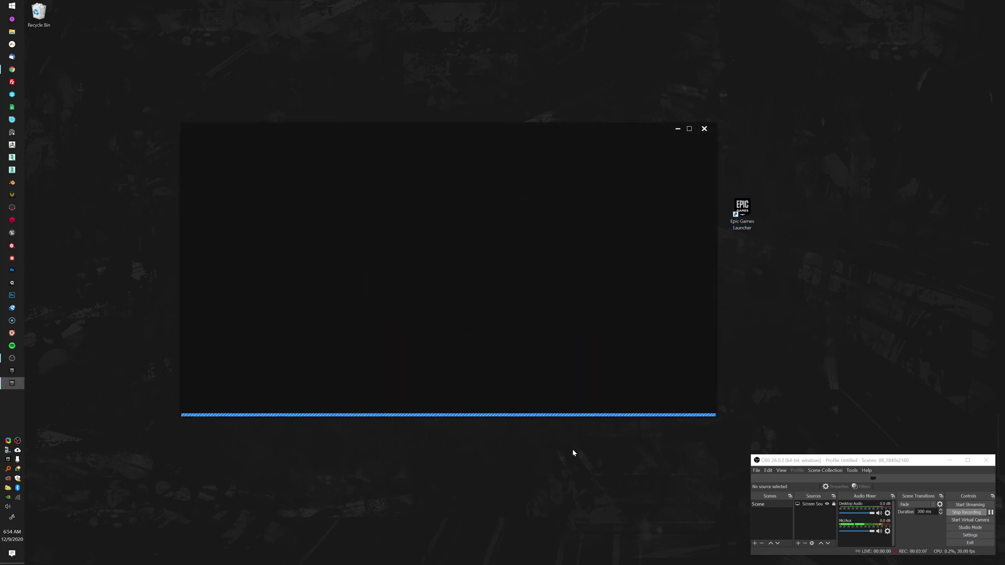
Step: Unpin the Epic Games Launcher from the taskbar and pin it back
right_click(12, 370)
click(61, 388)
right_click(12, 371)
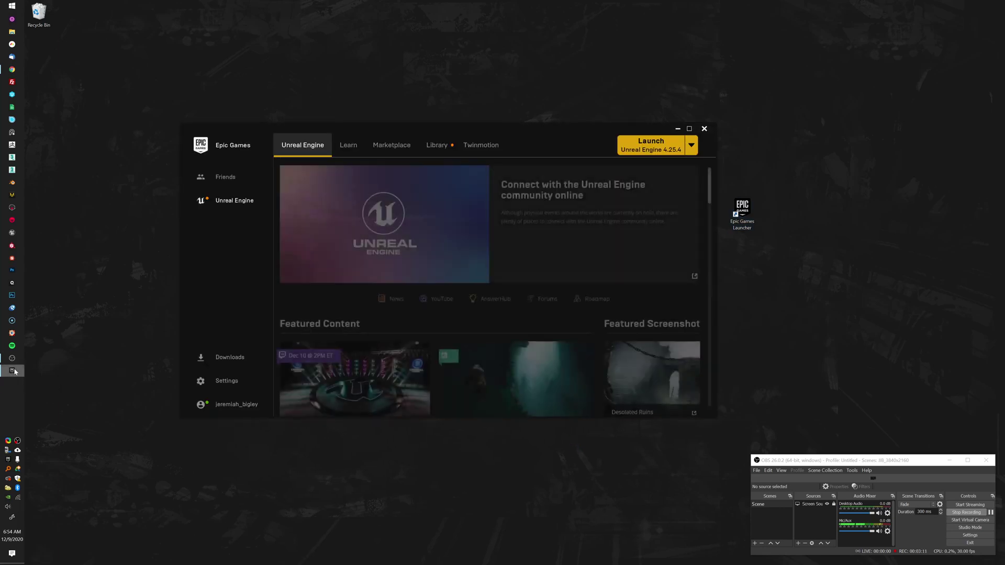
click(63, 386)
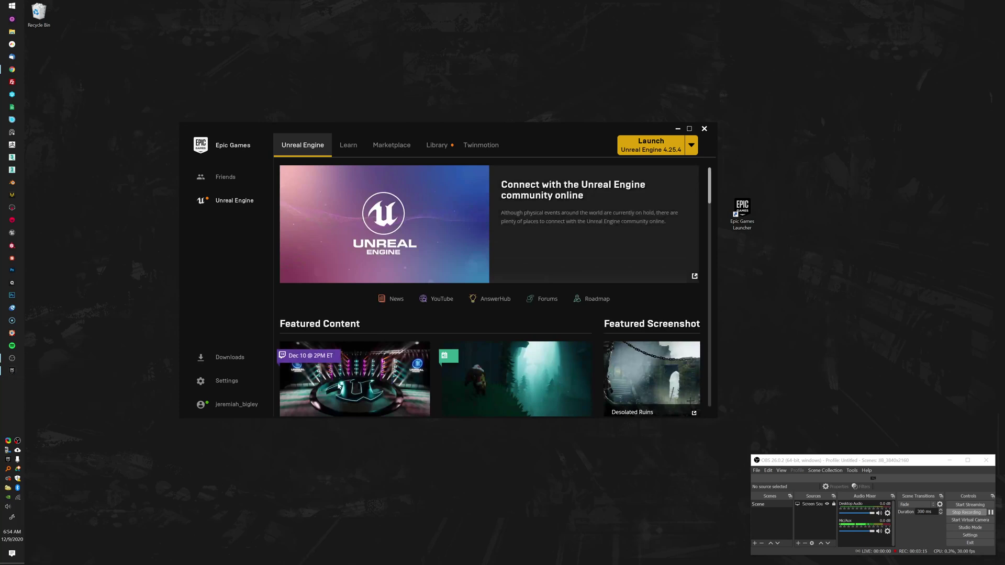
Step: Move the launcher window up and right, and its shortcut to the upper right
drag(553, 130, 563, 175)
drag(743, 216, 948, 98)
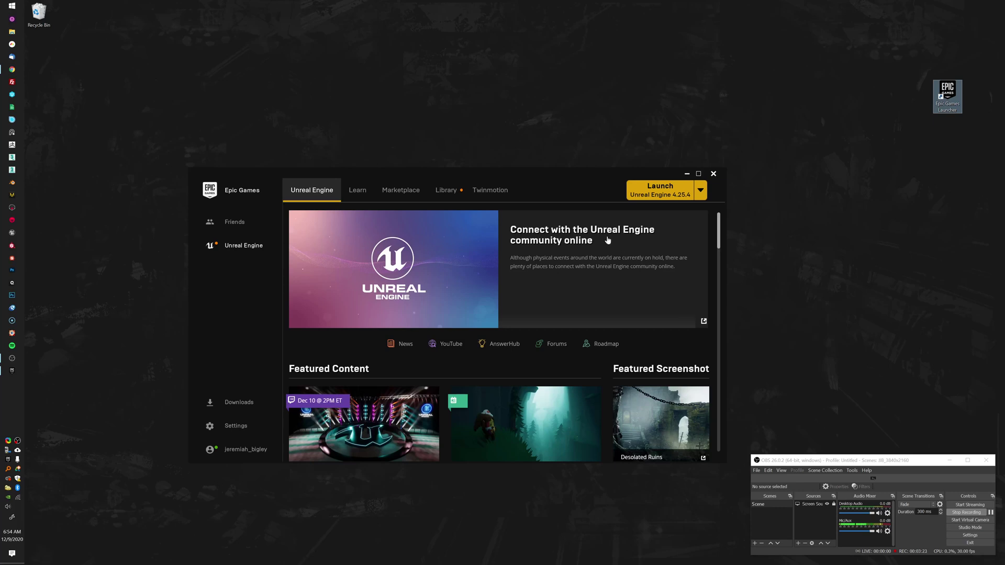
drag(559, 177, 617, 159)
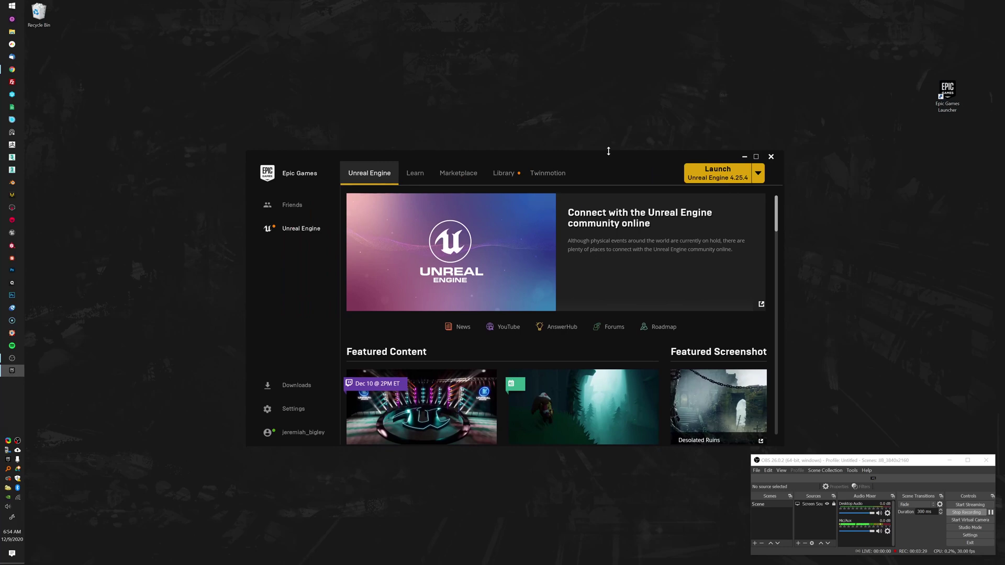
drag(776, 214, 778, 189)
Step: Switch from the Marketplace to the Library showing engine 4.25.4 and the Test project
click(449, 179)
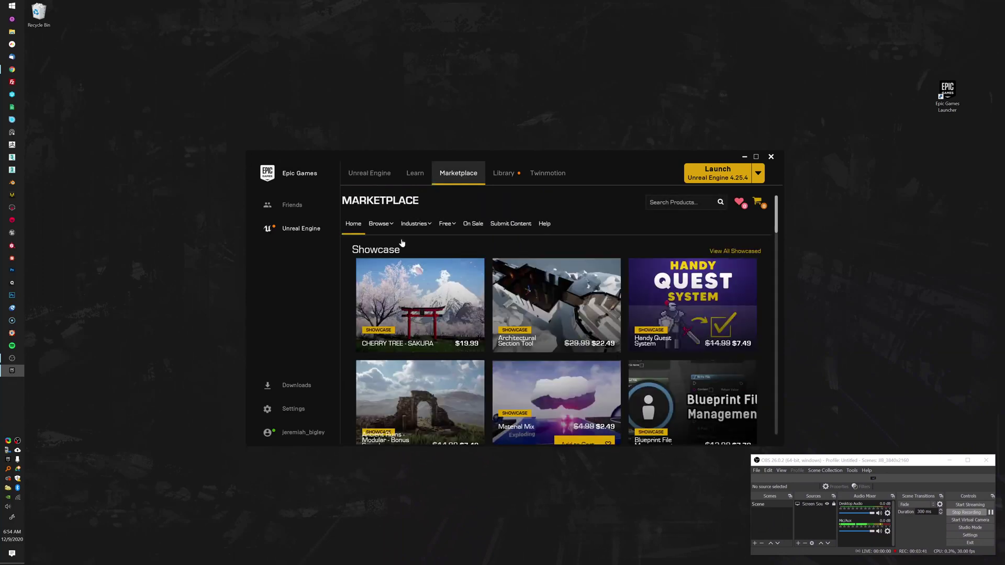
click(380, 224)
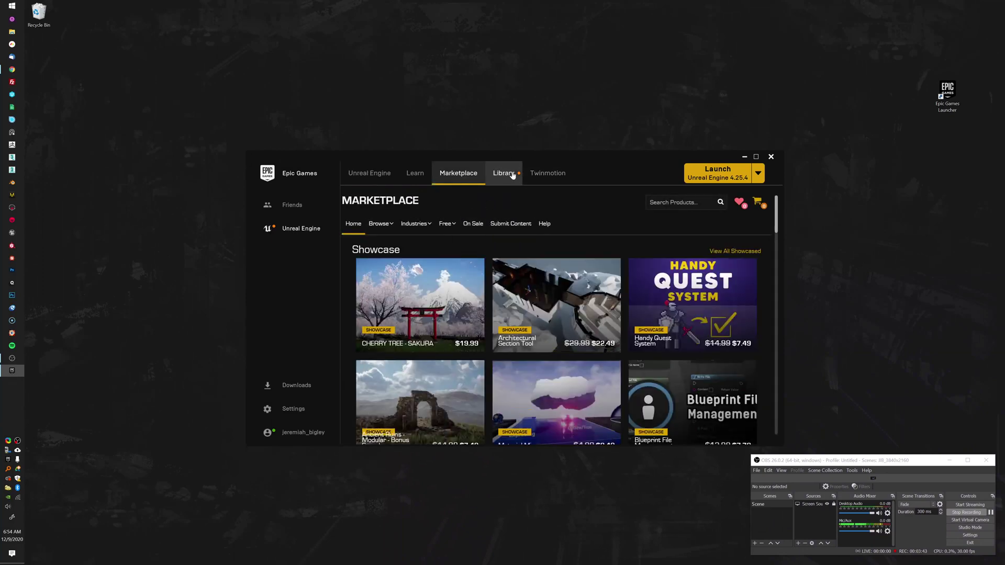
click(514, 174)
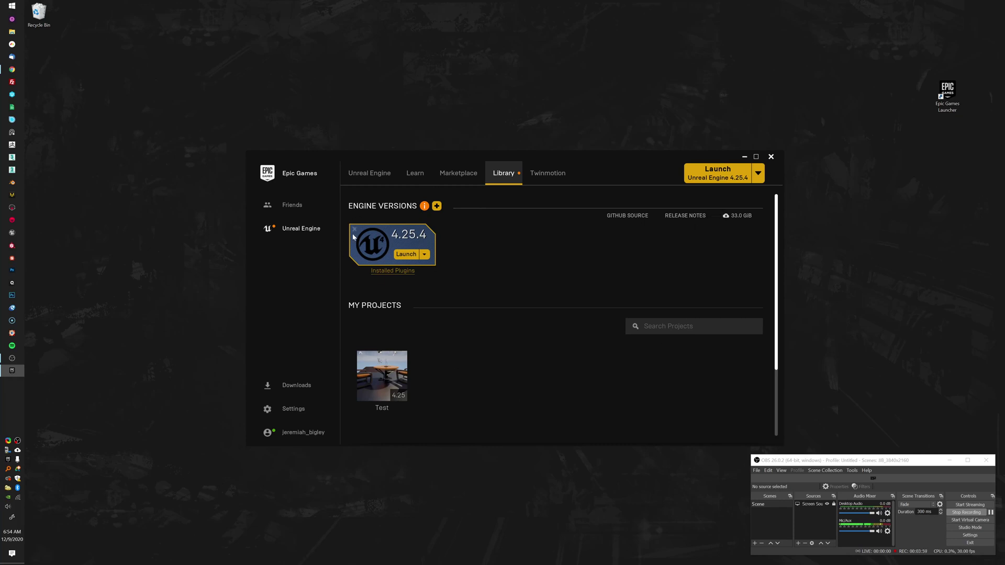
Step: Add engine 4.26.0, set it as current, and install it to C:\Program Files\Epic Games
click(436, 206)
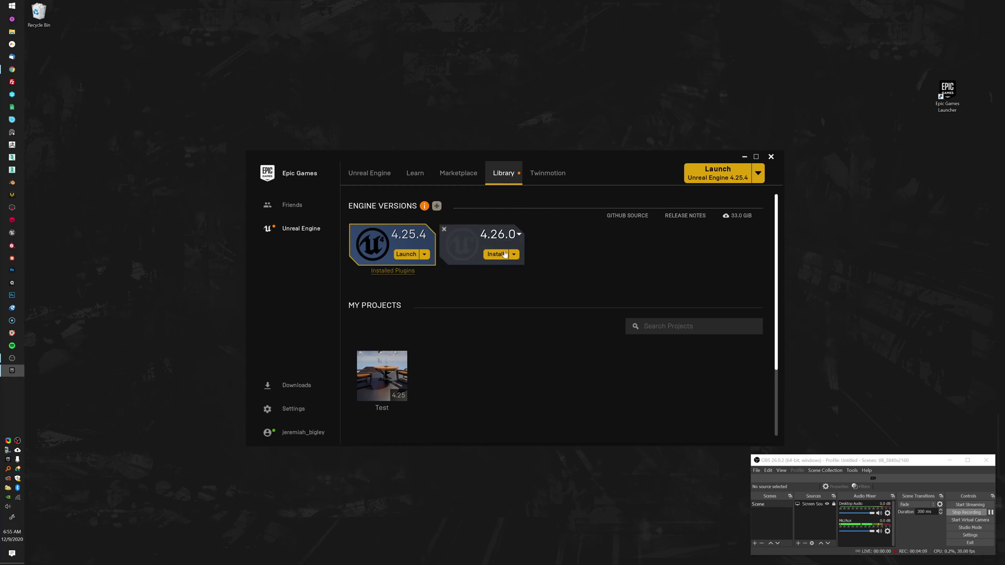
click(514, 255)
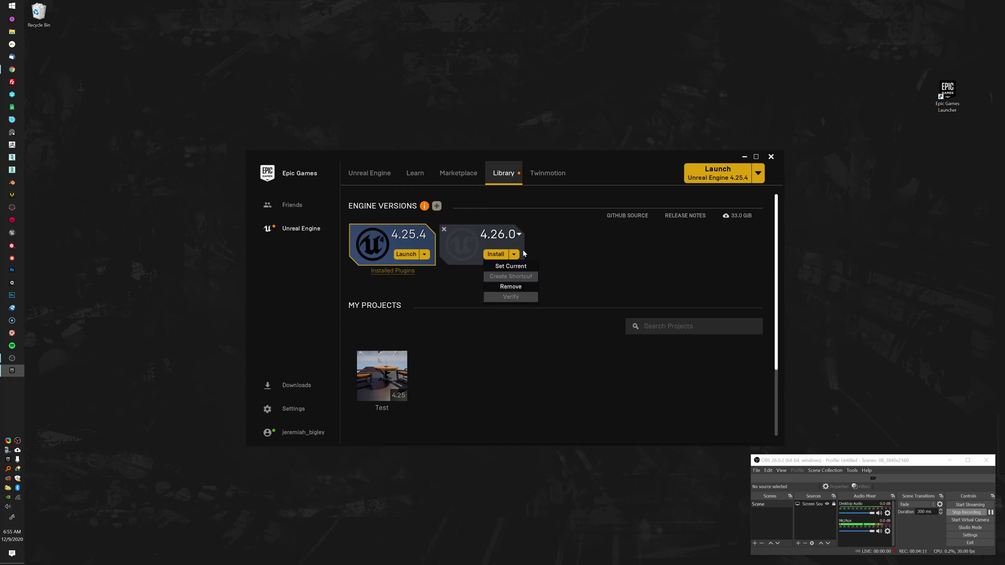
click(526, 266)
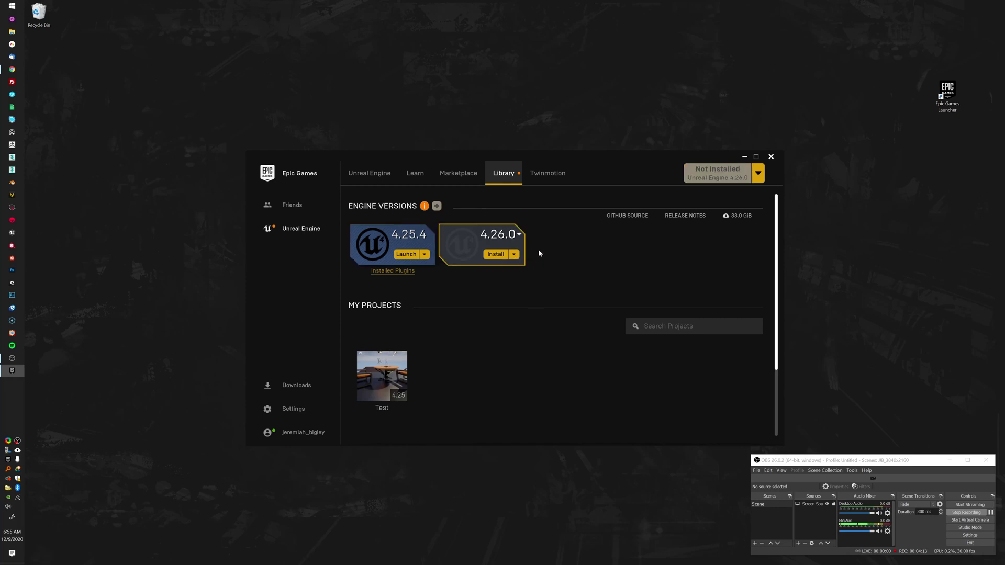
click(497, 255)
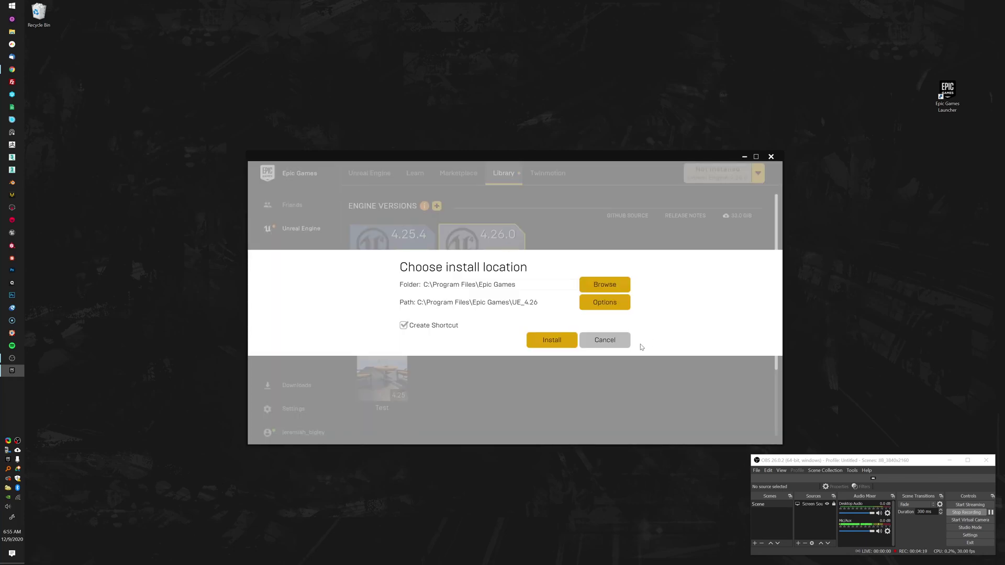
click(566, 343)
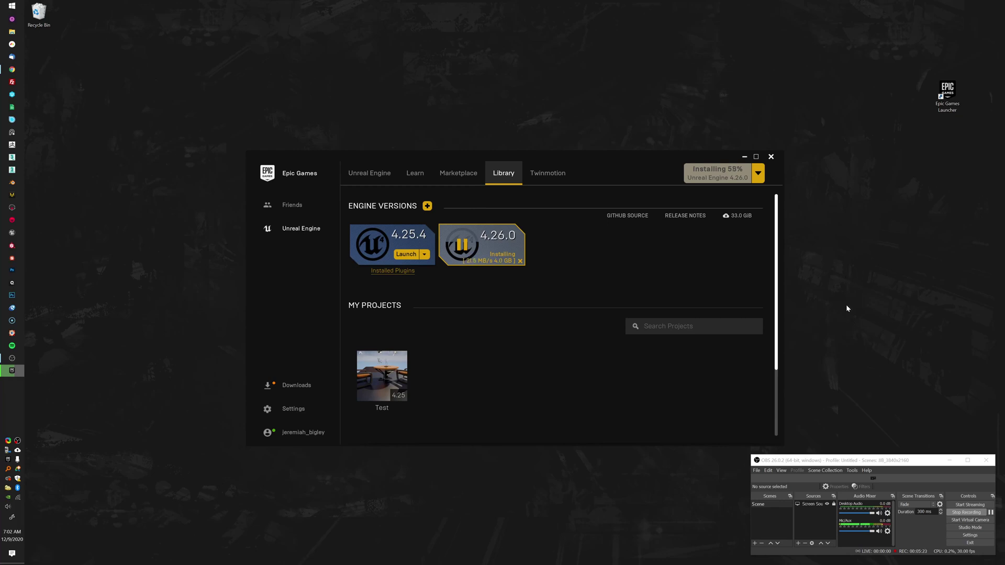
Step: Move the Epic Games Launcher shortcut into the top-left desktop slot
drag(902, 206, 848, 257)
drag(792, 146, 234, 450)
drag(87, 50, 26, 3)
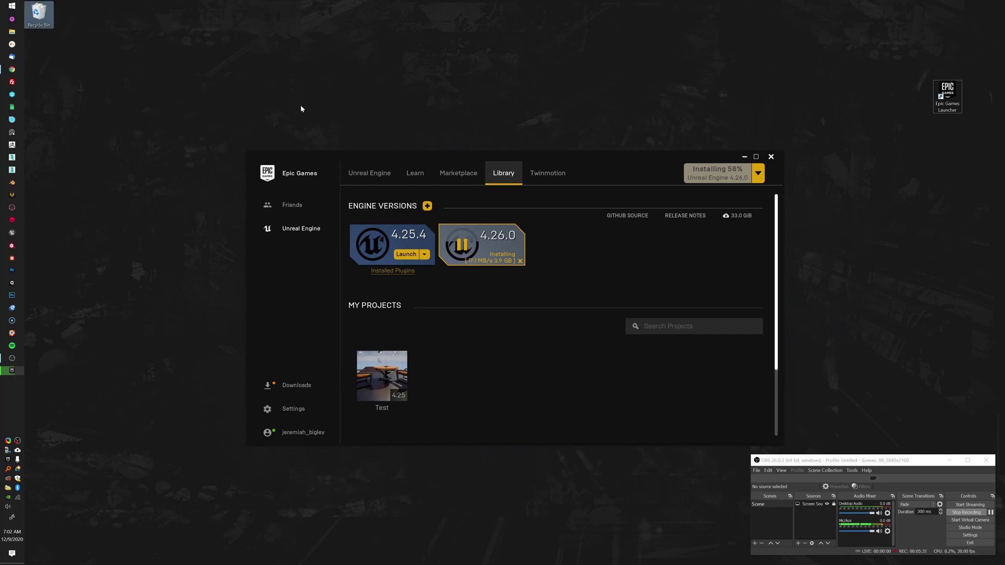
drag(884, 17, 940, 110)
drag(947, 94, 52, 63)
drag(918, 105, 890, 138)
Step: Keep dragging items around the desktop while 4.26.0 installs to 82%
drag(824, 33, 725, 81)
drag(785, 19, 199, 501)
drag(154, 523, 198, 464)
drag(212, 508, 879, 115)
drag(892, 58, 870, 105)
drag(886, 65, 911, 105)
drag(922, 124, 279, 521)
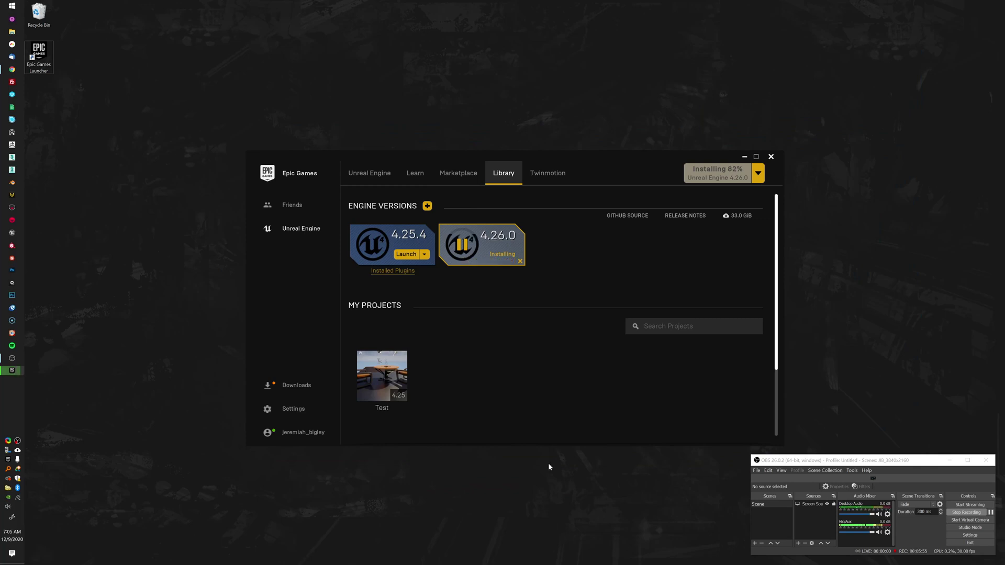
Step: Wait for the Unreal Engine 4.26.0 installation to finish until its card shows Launch
key(ctrl+shift+p)
key(ctrl+shift+p)
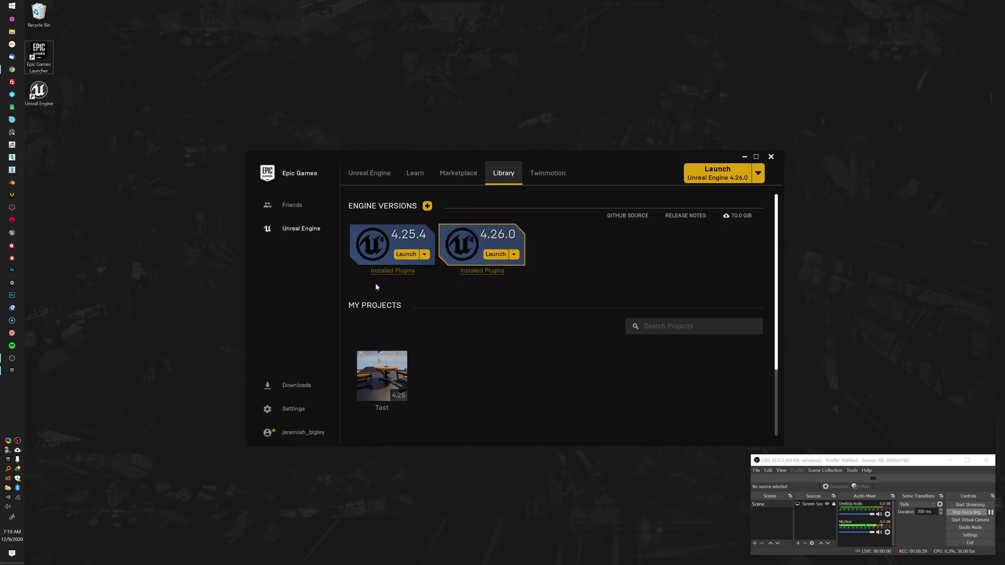
Step: Pin the new Unreal Engine desktop shortcut to the taskbar
click(42, 98)
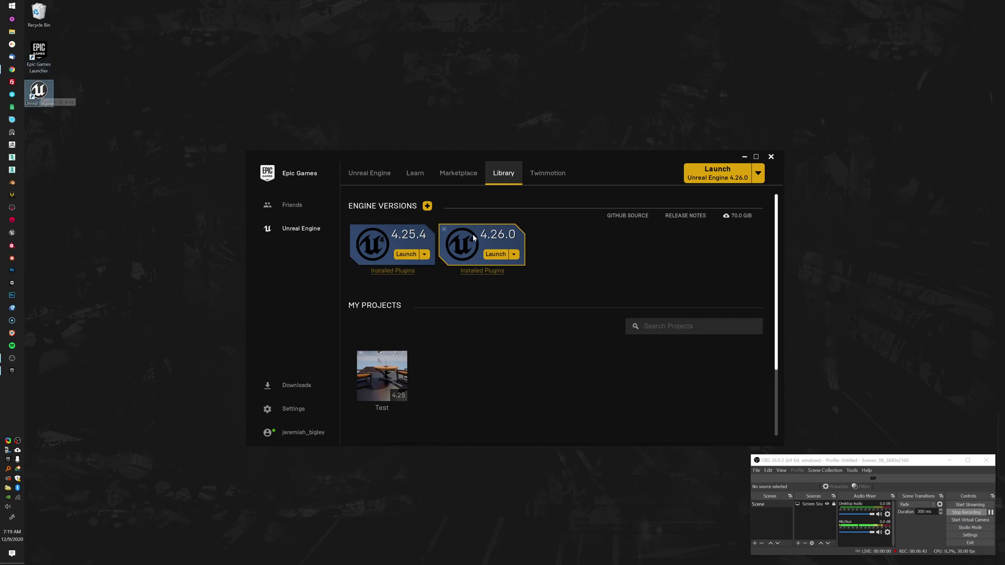
click(514, 255)
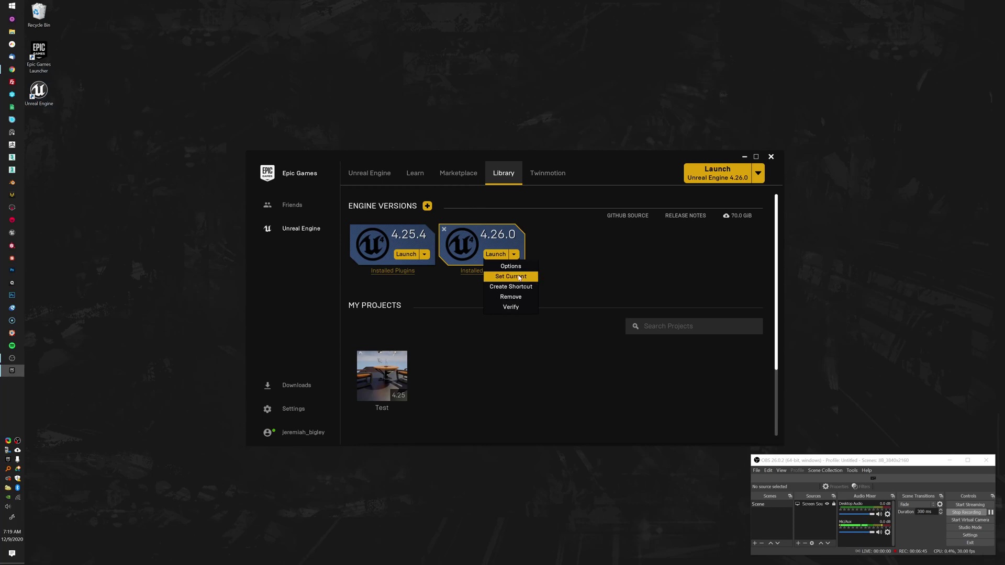
click(39, 94)
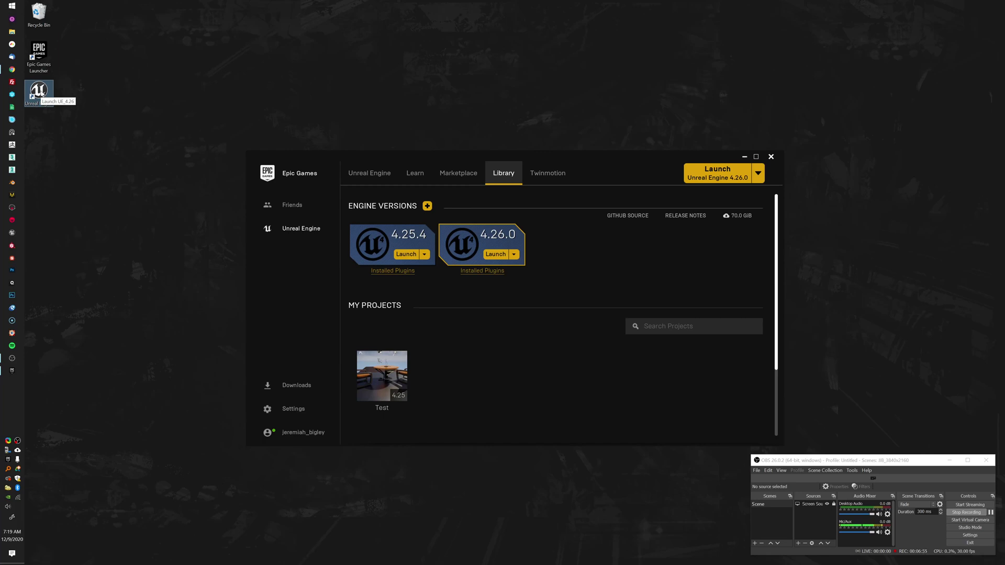
drag(41, 93, 14, 384)
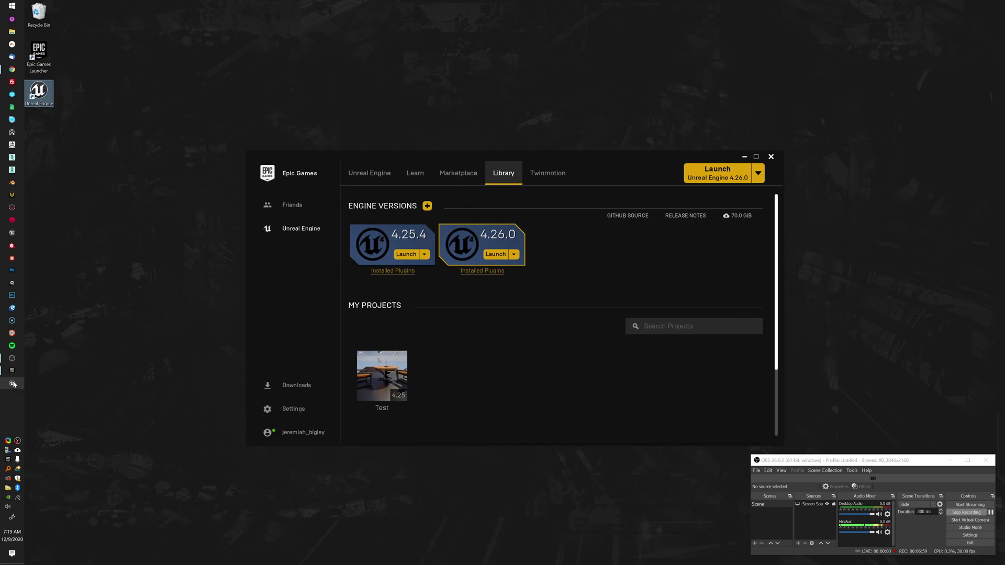
Step: Unpin the Epic Games Launcher from the taskbar
mouse_move(20, 372)
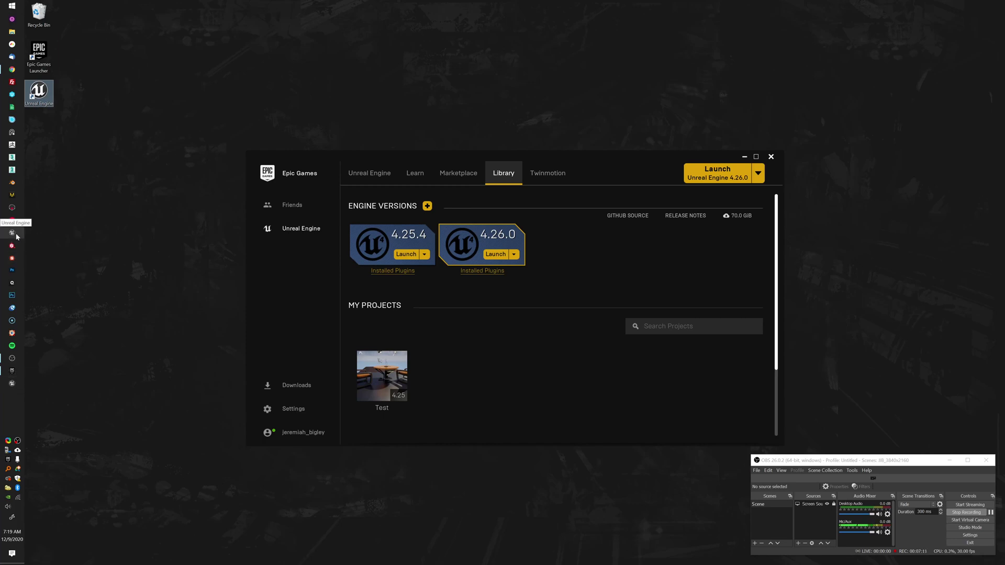
right_click(14, 374)
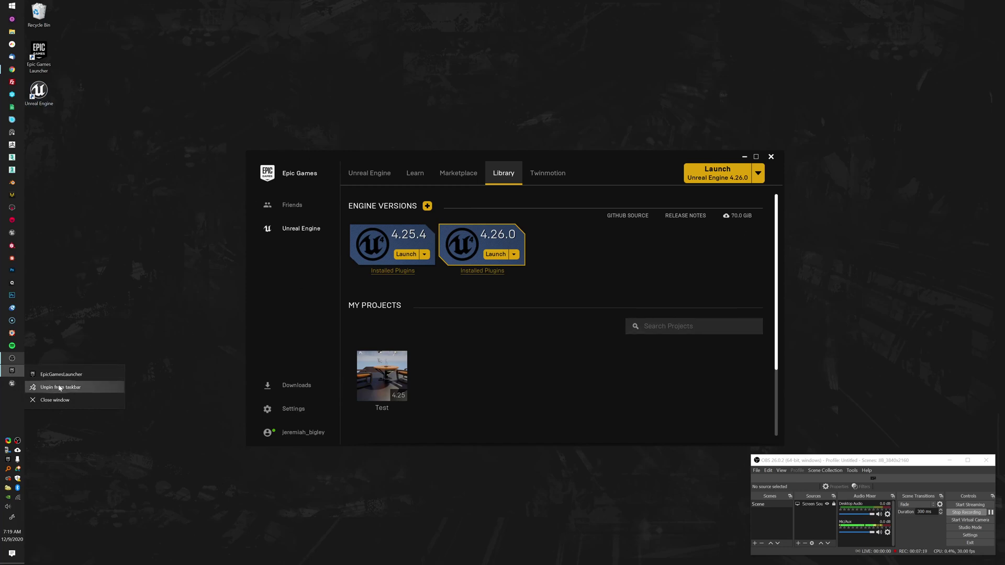
click(70, 388)
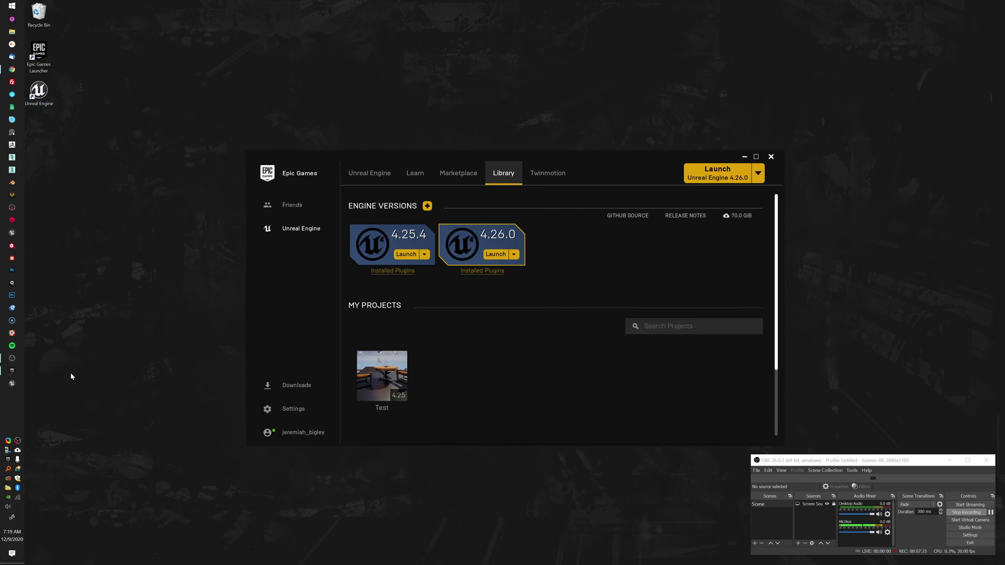
Step: Close the launcher, start Unreal Engine 4.26, allow firewall access, and list all existing projects
click(772, 158)
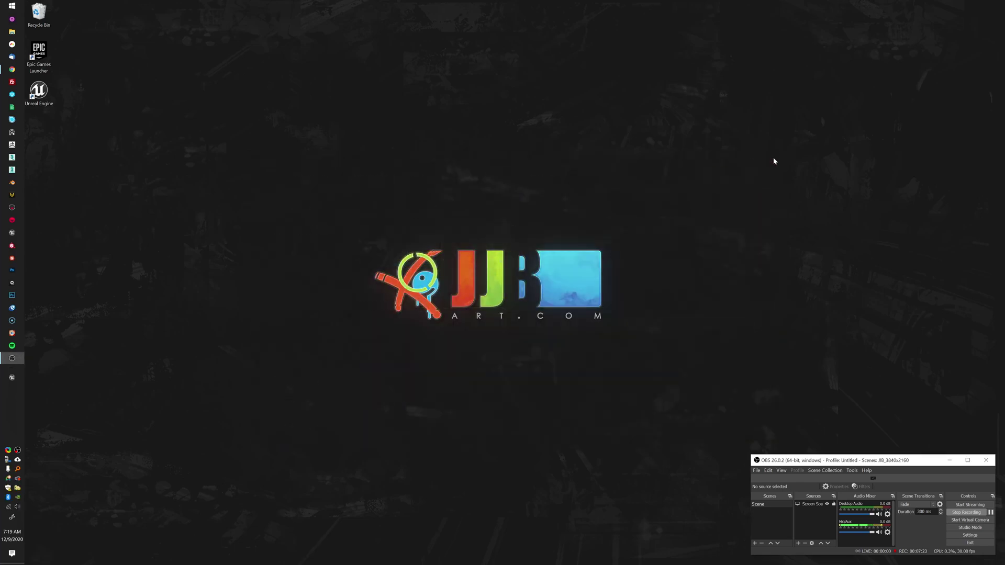
click(16, 374)
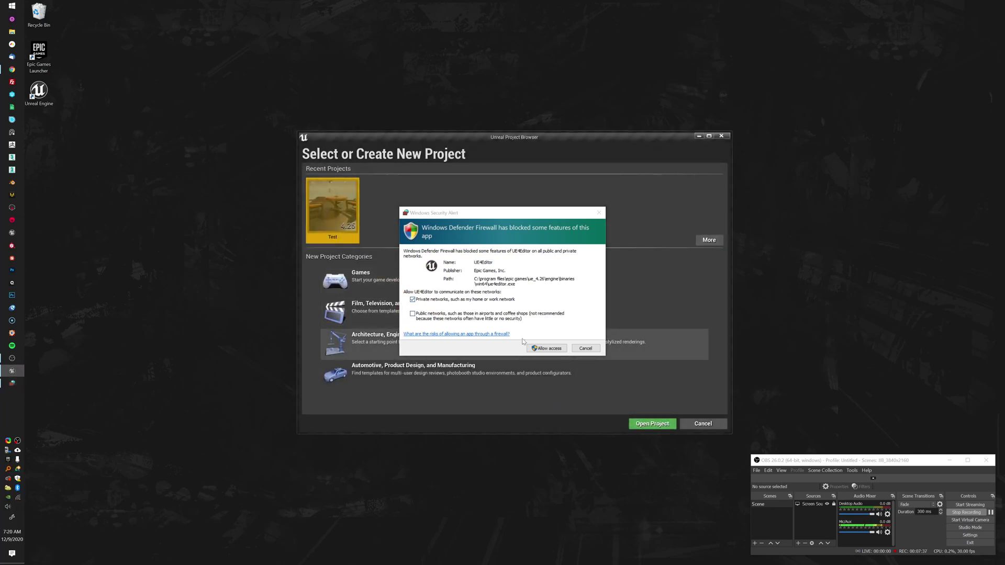
click(549, 349)
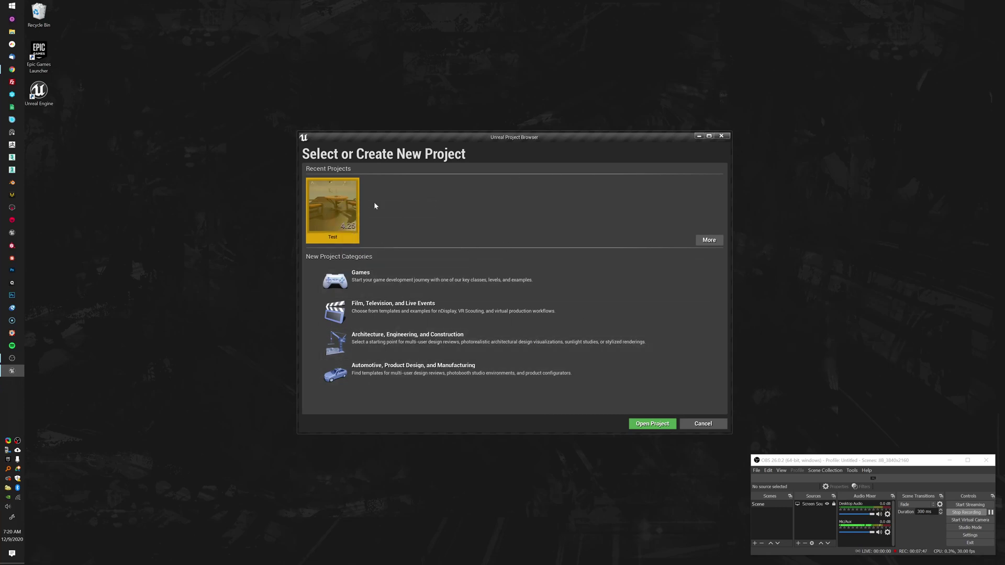
click(711, 240)
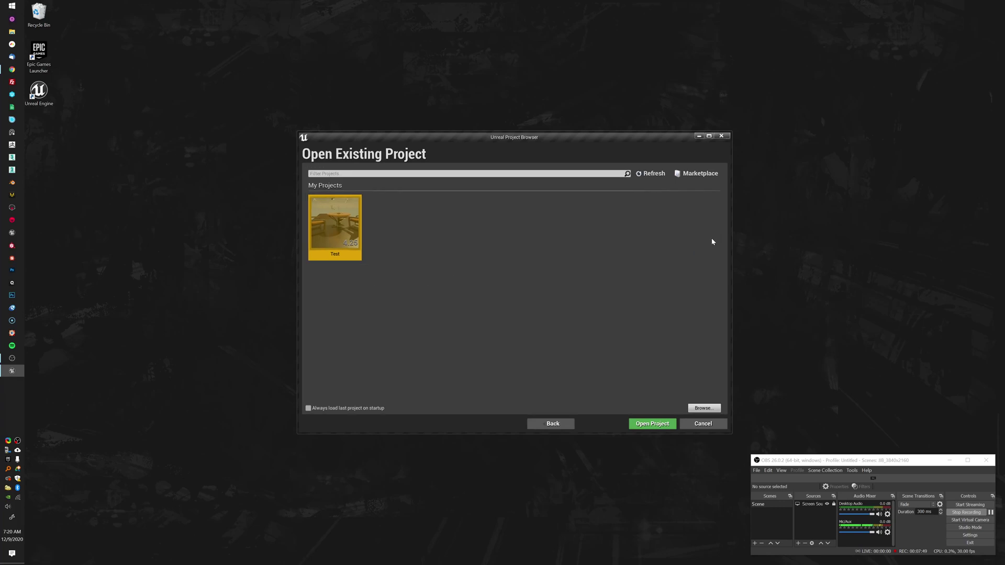
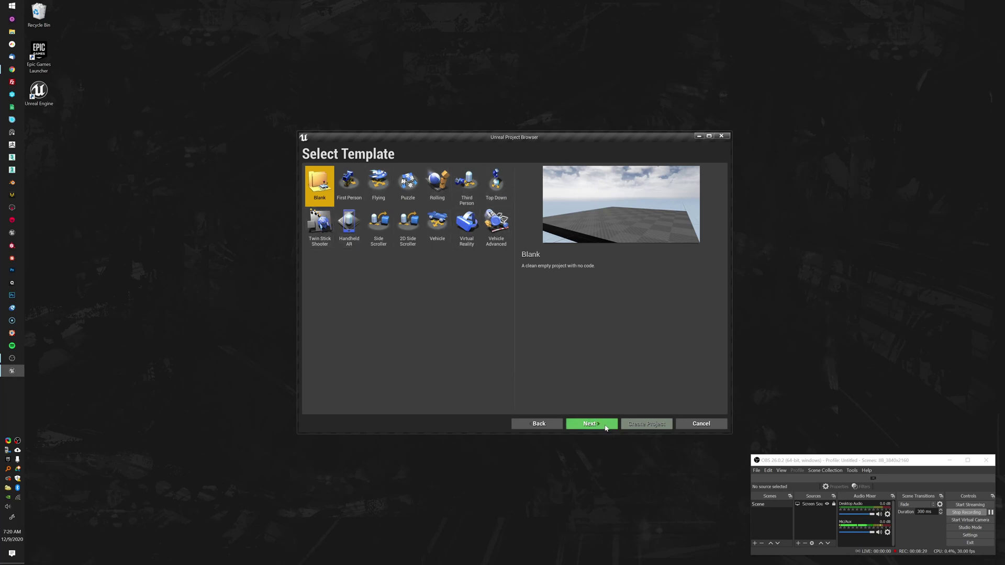
Step: On the project settings page, choose No Starter Content and enable raytracing, keeping Maximum Quality
click(581, 423)
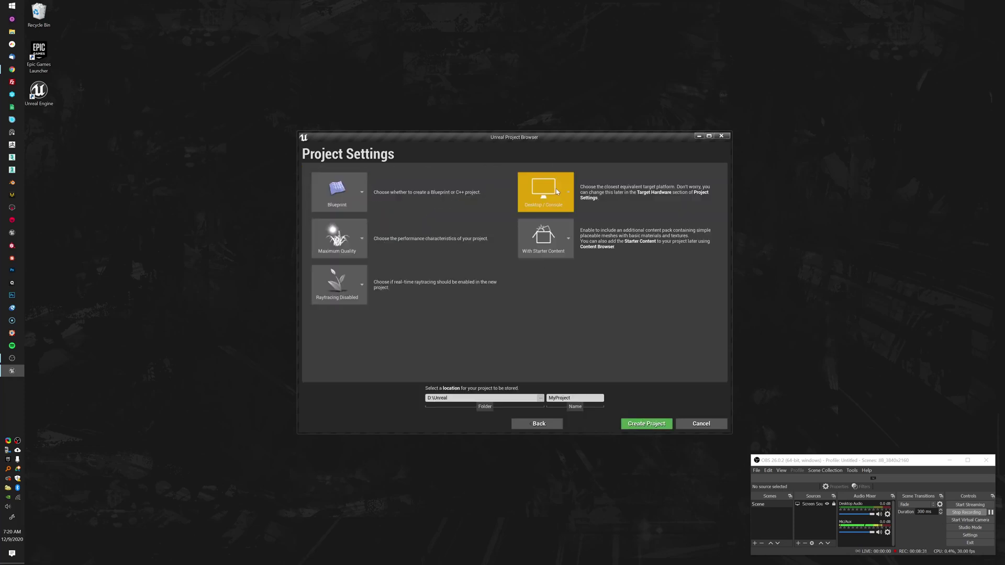
click(566, 256)
click(555, 281)
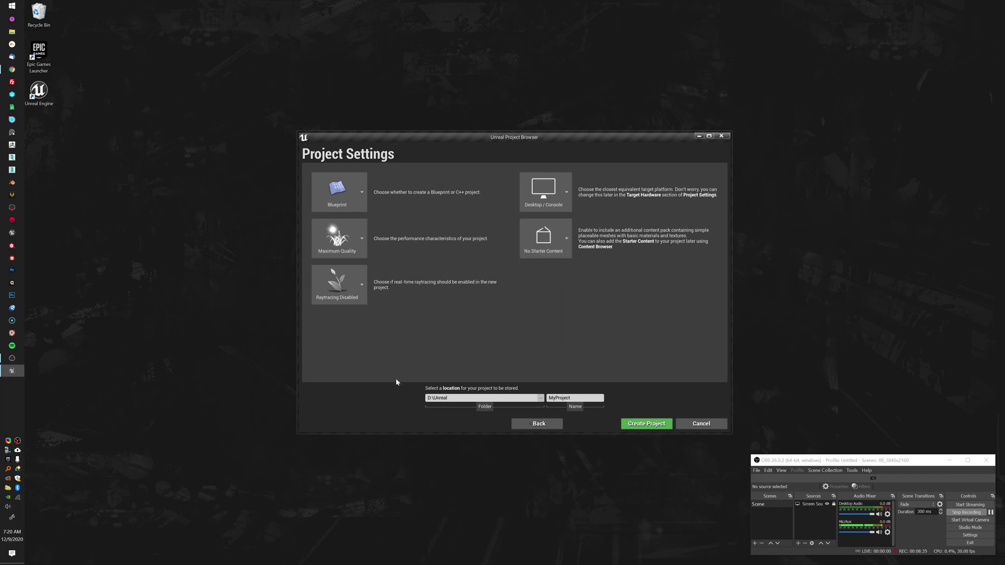
click(361, 241)
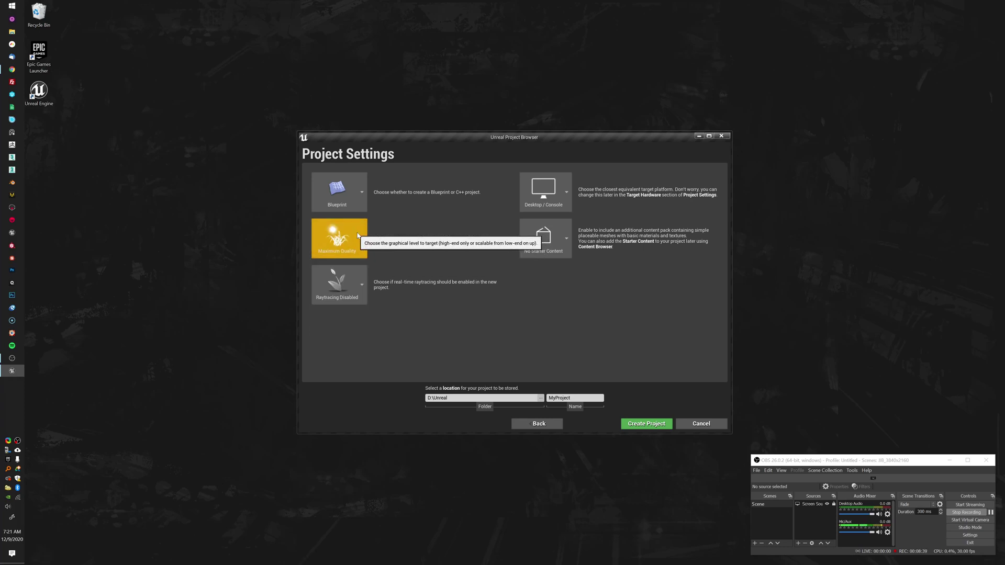
click(362, 242)
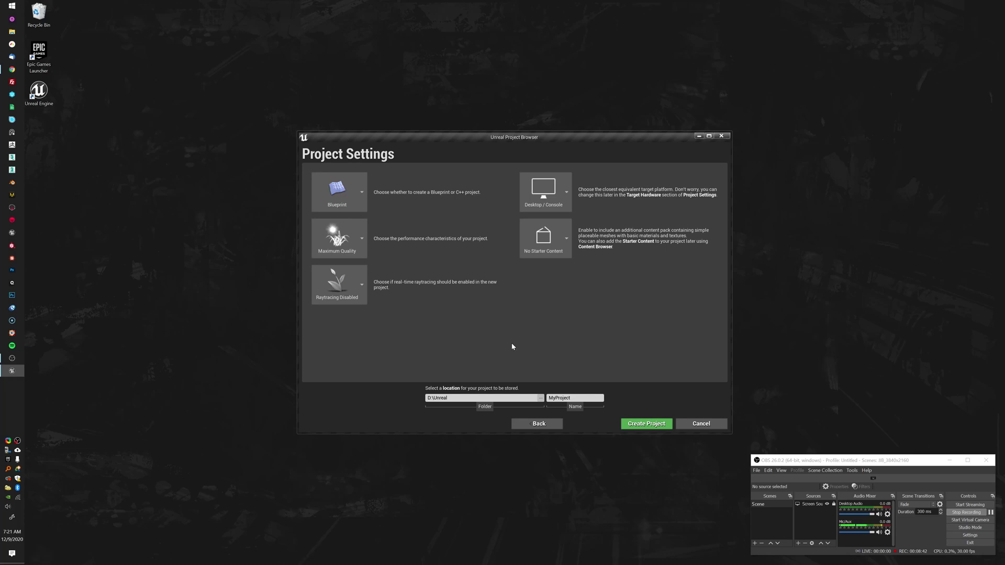
click(362, 285)
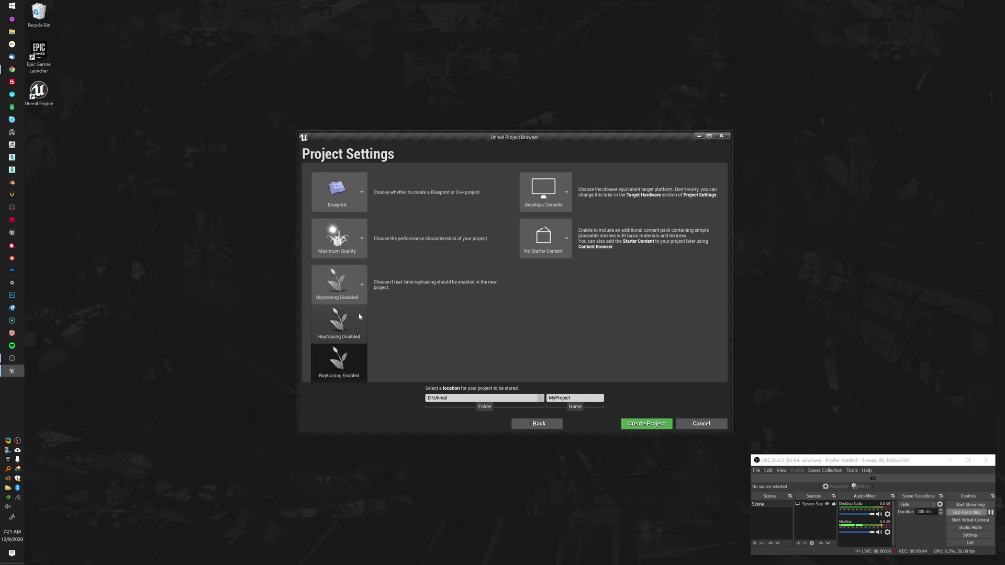
click(349, 352)
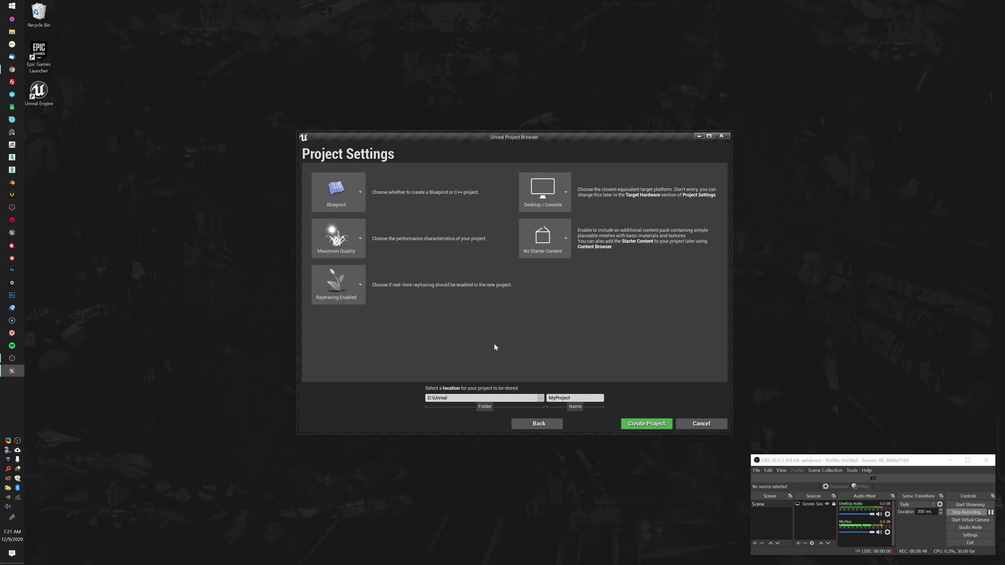
Step: Open the folder browser for the project location, starting at D:\Unreal
click(570, 398)
click(482, 398)
click(436, 398)
click(541, 398)
Step: Create a new folder named UNREAL inside the Dev folder
drag(555, 173, 753, 168)
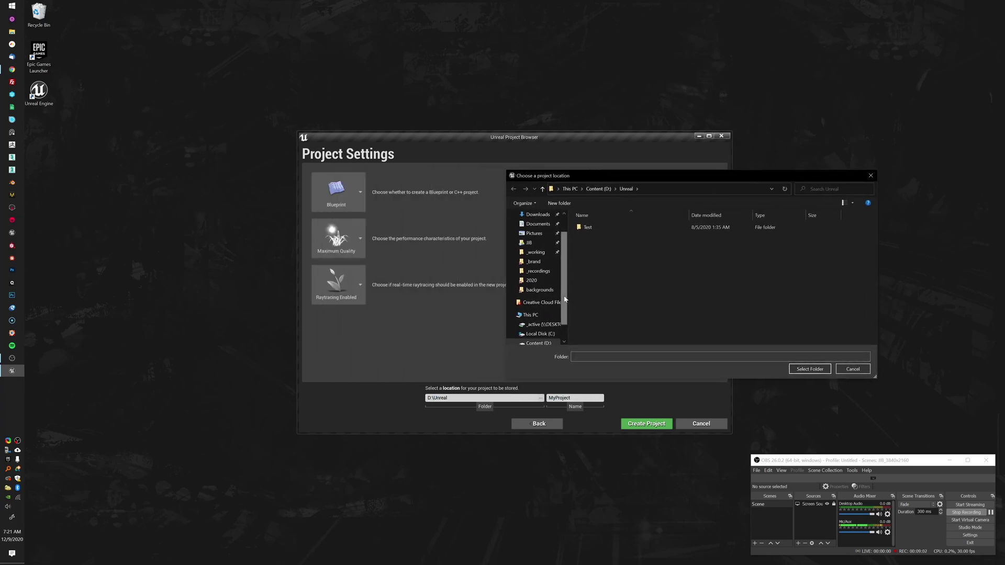
double_click(651, 259)
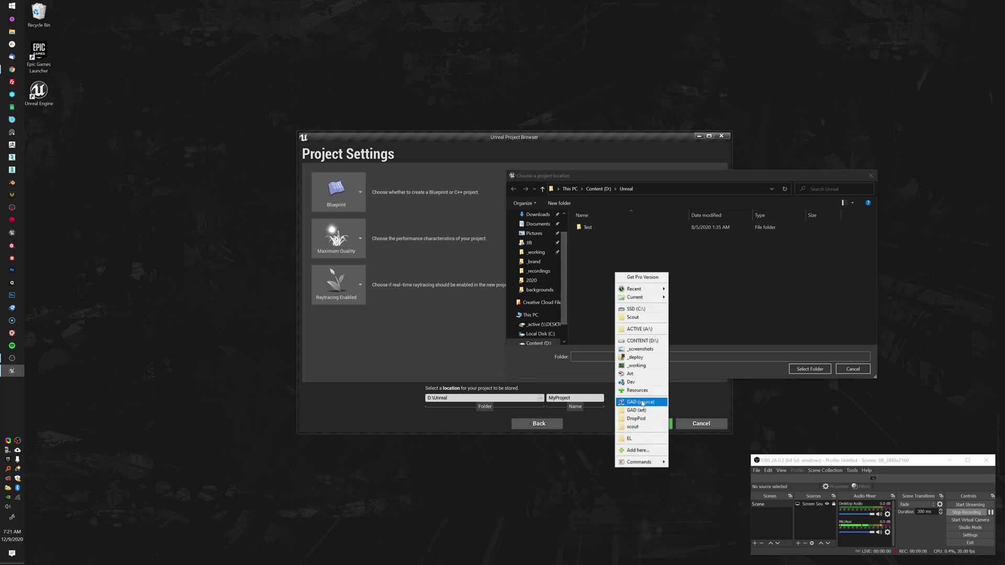
click(641, 383)
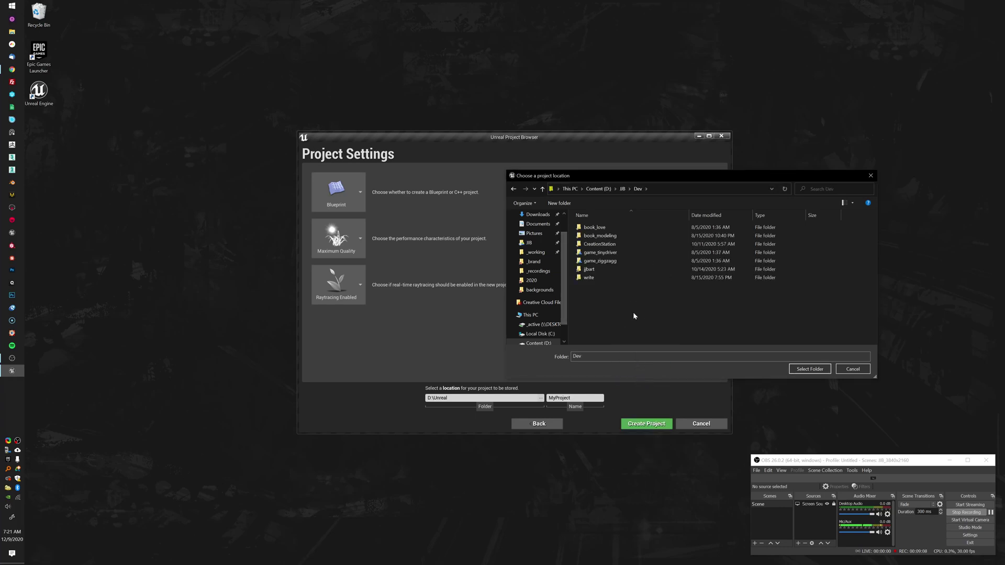
key(ctrl+shift+n)
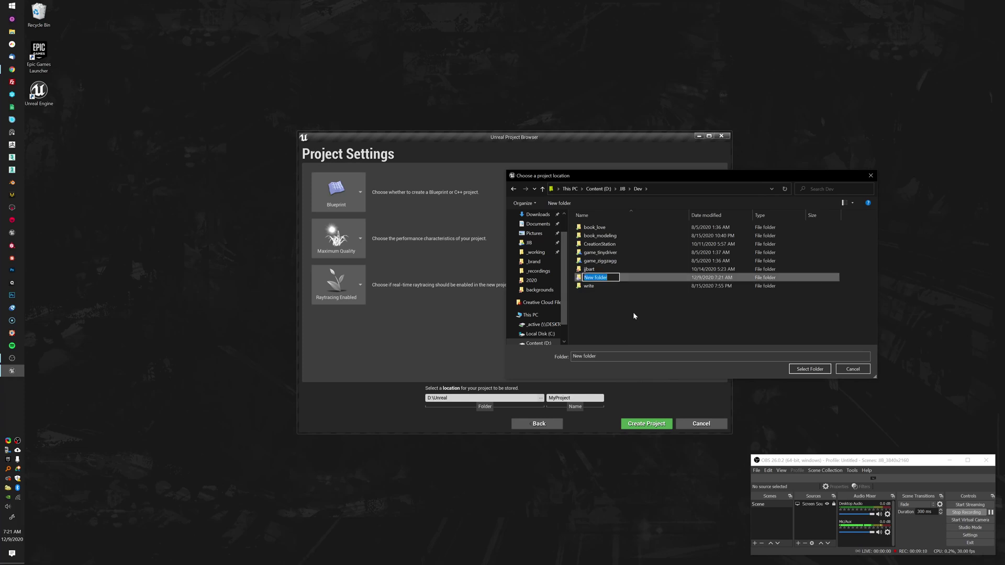
text(U)
key(BackSpace)
text(UNREAL)
key(Return)
key(Return)
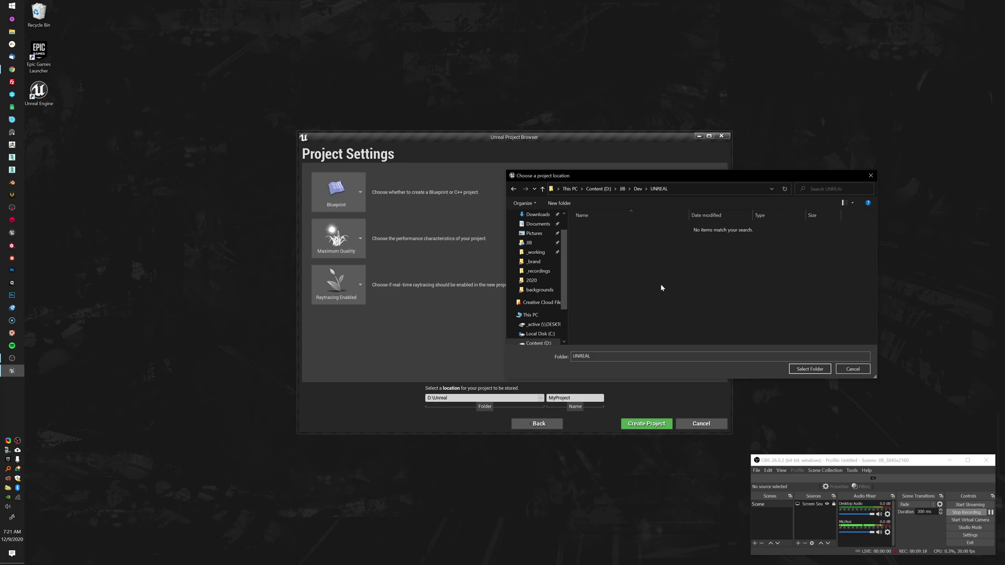
Step: Create a Presentation Master folder inside UNREAL and select it as the project location
key(ctrl+shift+n)
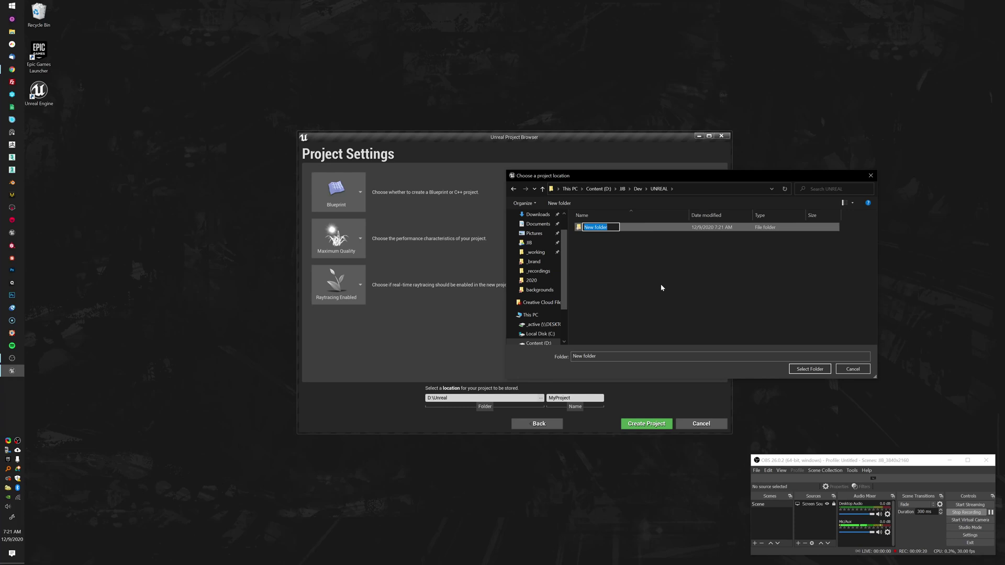
key(BackSpace)
text(PR)
key(BackSpace)
key(BackSpace)
text(Presentation Master)
key(ctrl+a)
key(ctrl+c)
click(628, 284)
double_click(608, 229)
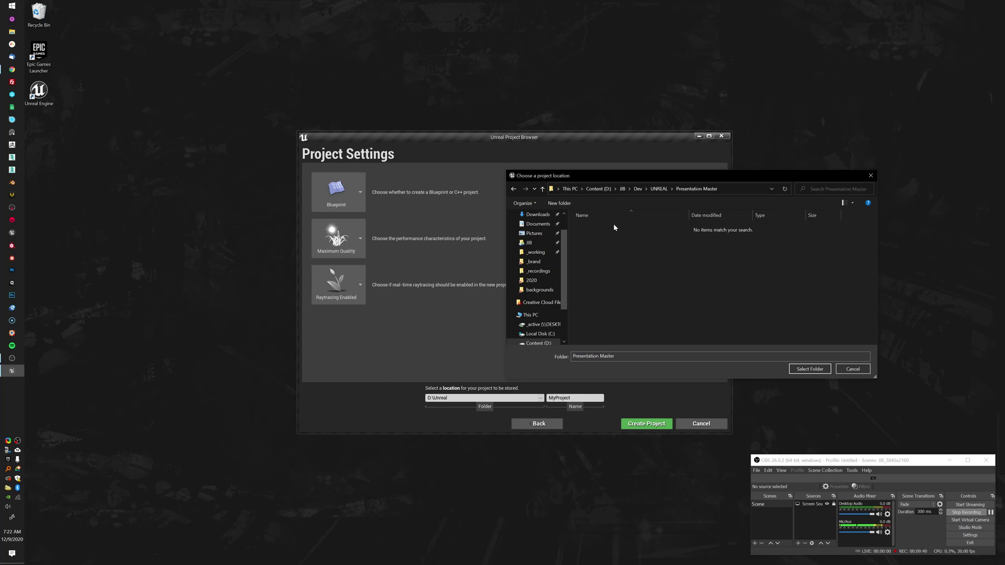
click(810, 369)
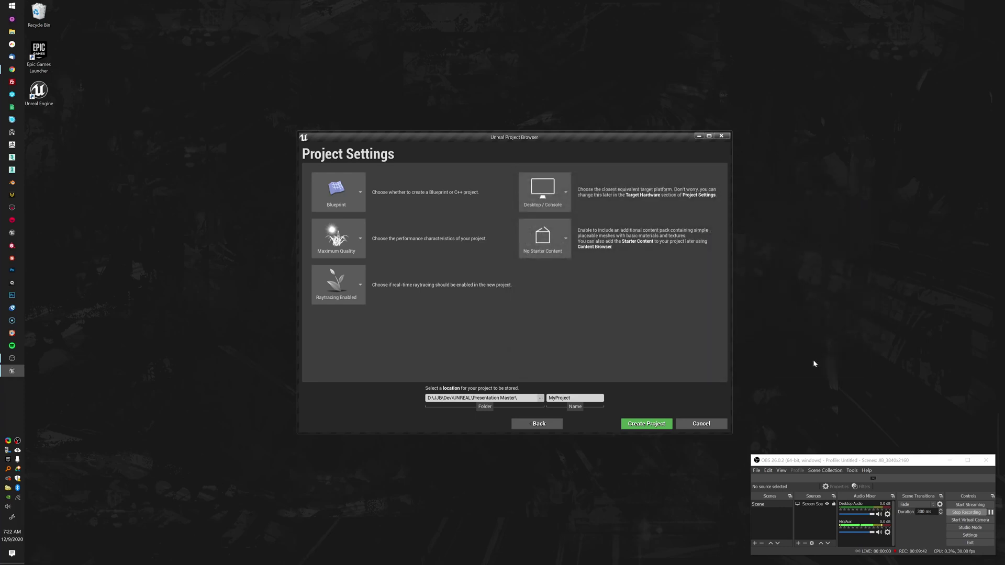
Step: Name the project Presentation_Master, with an underscore instead of a space, and create it
drag(575, 399, 533, 364)
key(ctrl+v)
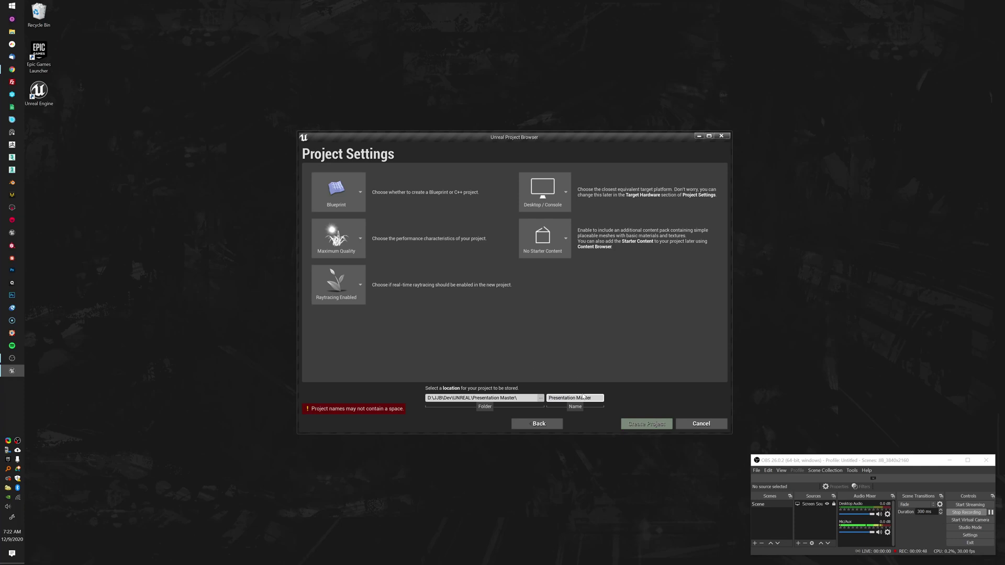
key(BackSpace)
text(_)
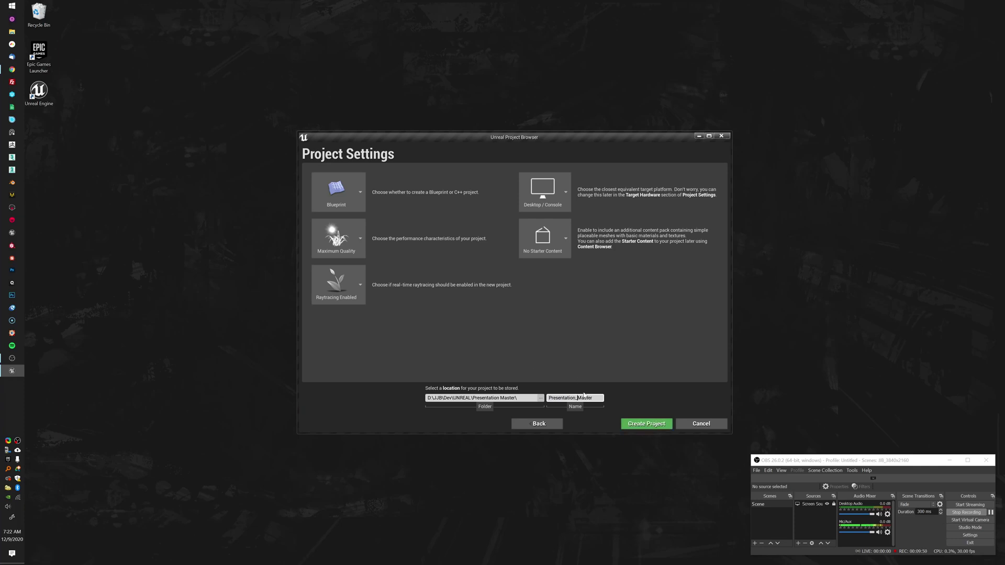
click(670, 425)
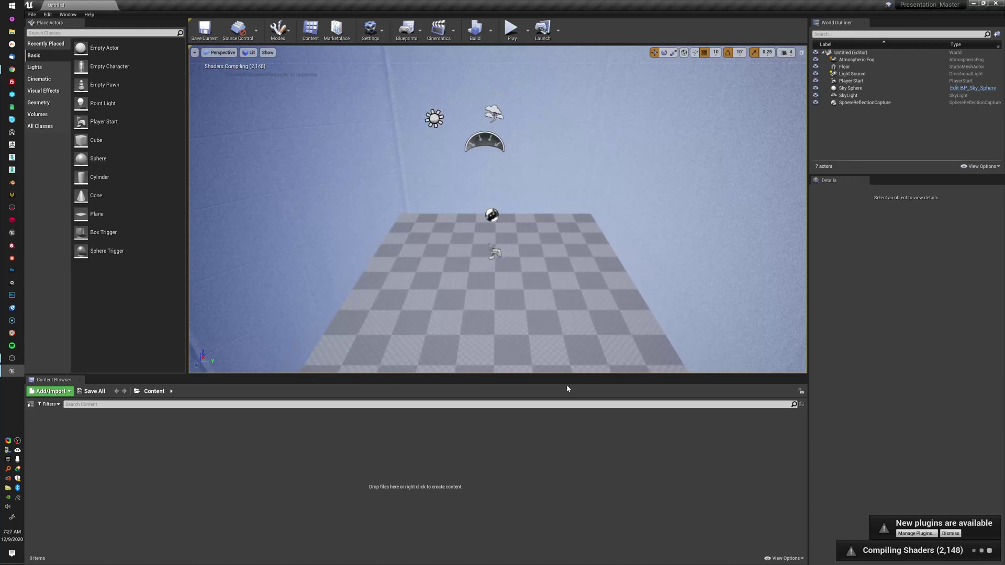
Step: Return to the Unreal editor and open Manage Plugins from the new-plugins notification
key(alt+Tab)
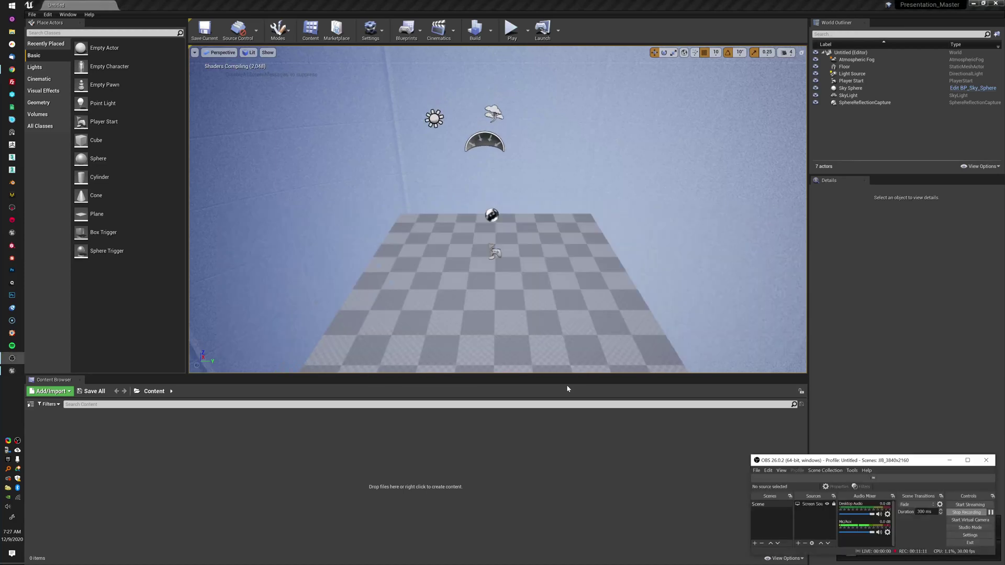
key(alt+Tab)
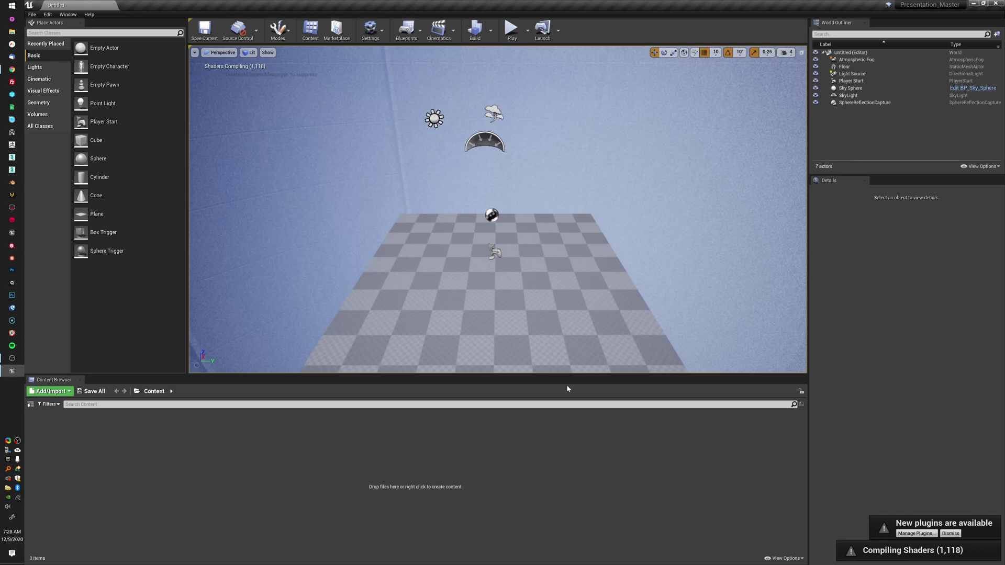
click(916, 534)
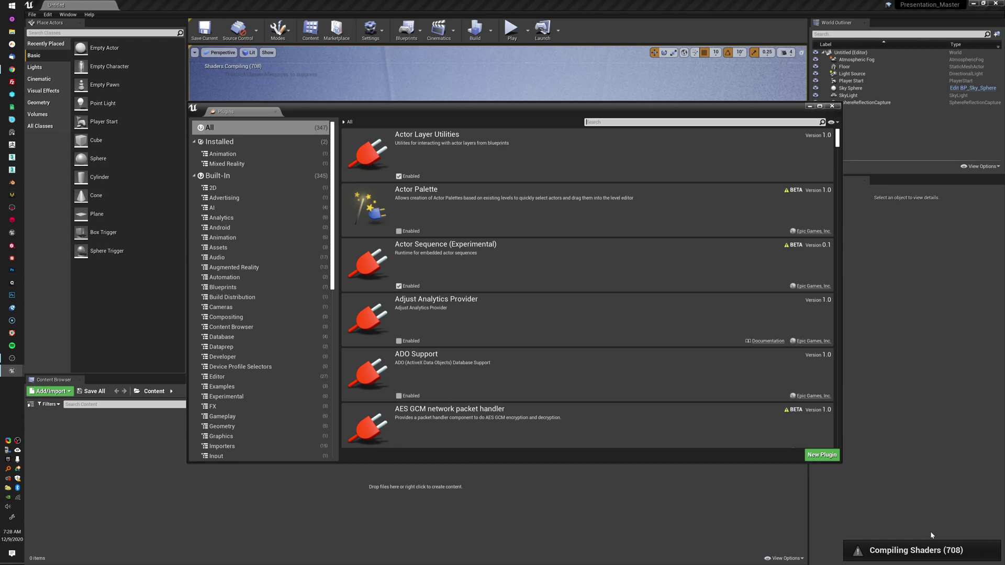
Step: Browse through the list of 347 plugins, then close the Plugins window
scroll(335, 191, down, 3)
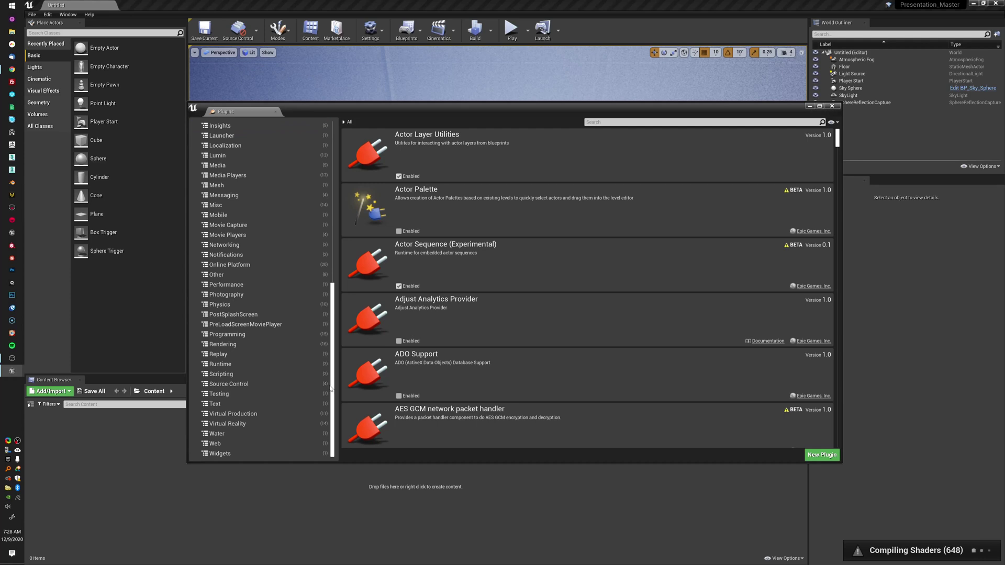
scroll(337, 192, up, 3)
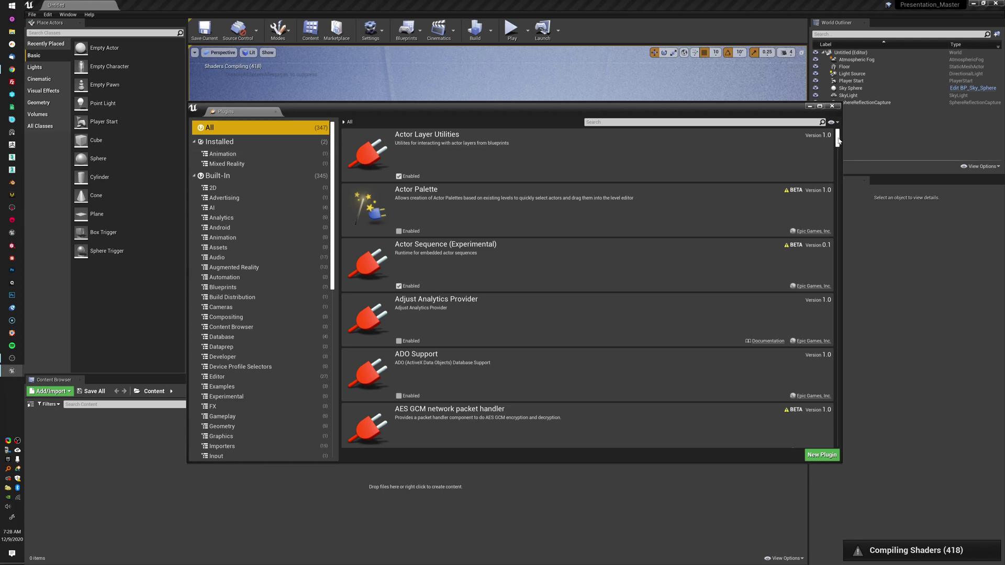
scroll(839, 139, down, 2)
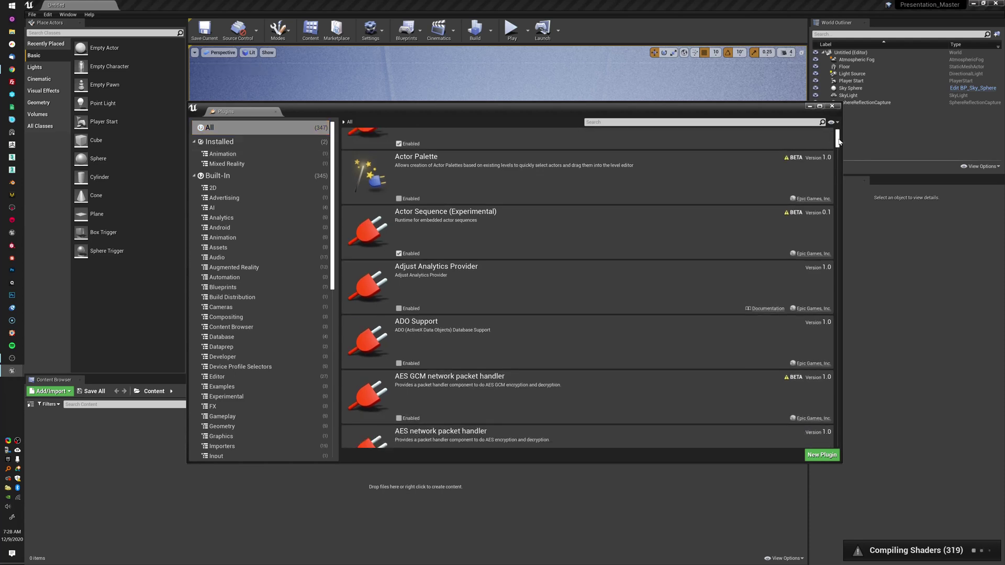
scroll(839, 140, up, 2)
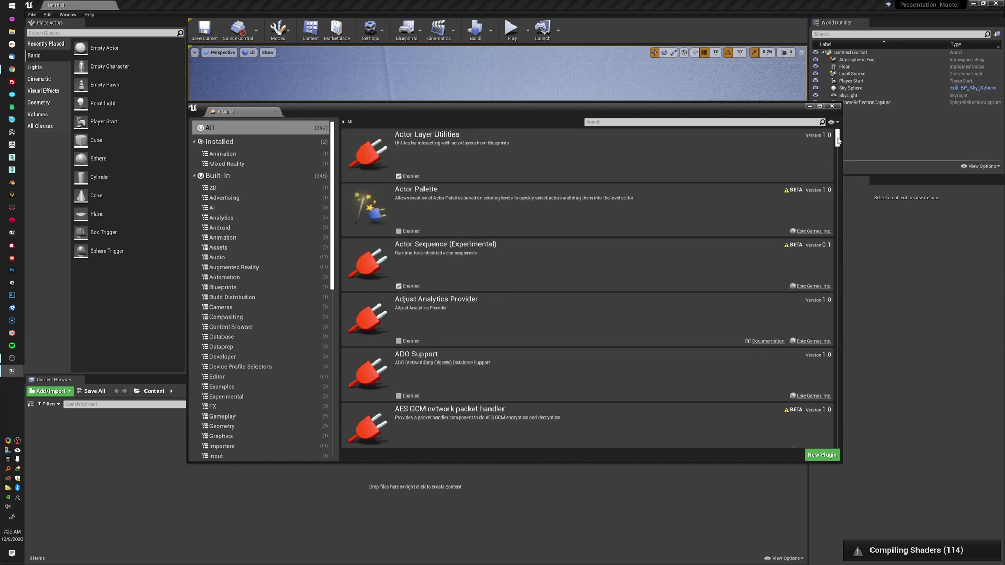
scroll(838, 142, down, 5)
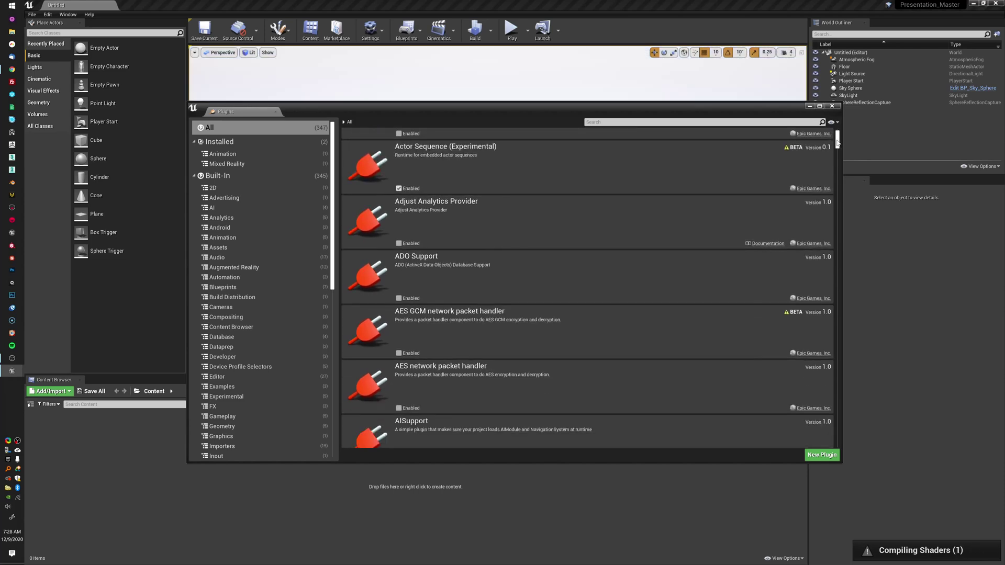
drag(838, 142, 838, 185)
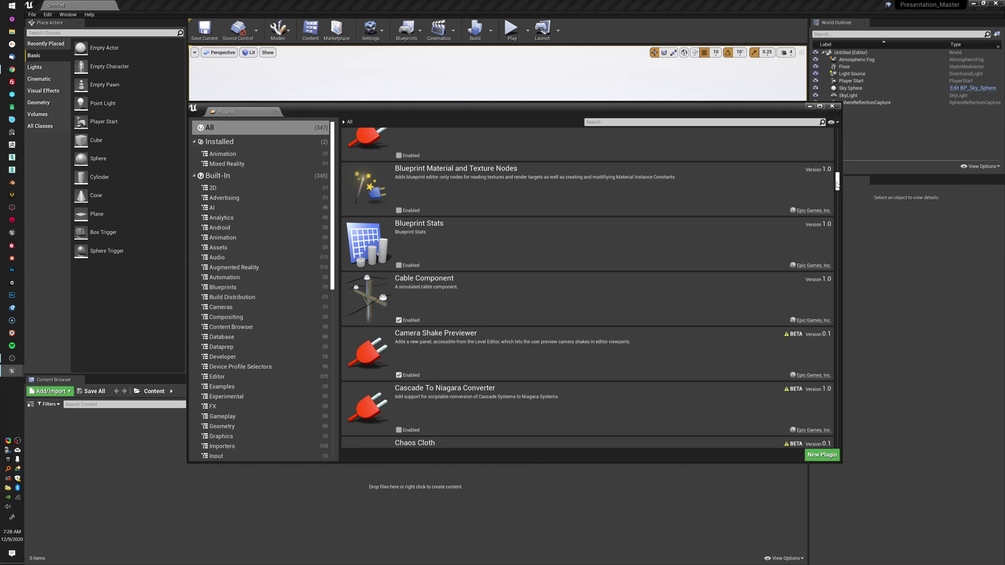
drag(837, 184, 817, 450)
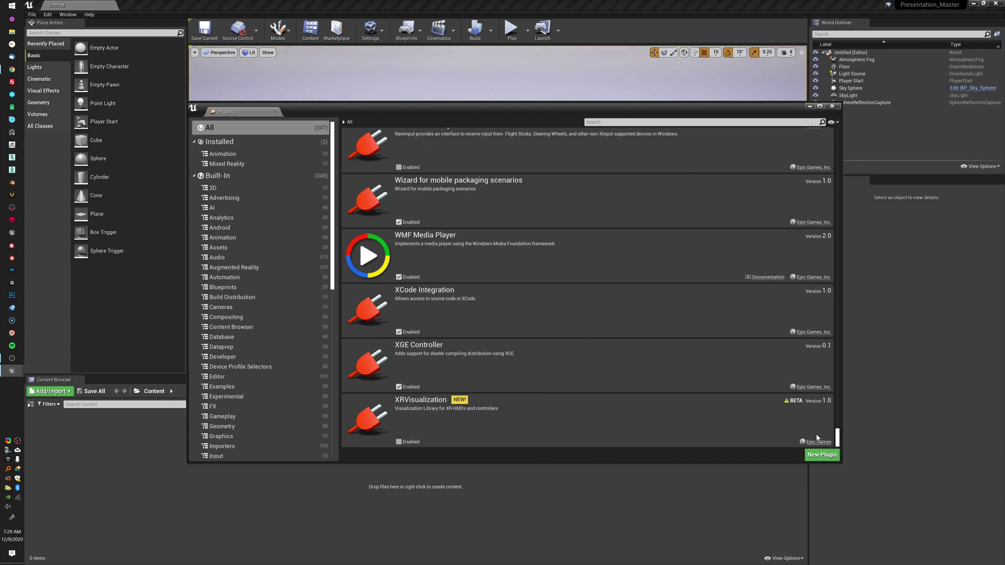
click(834, 107)
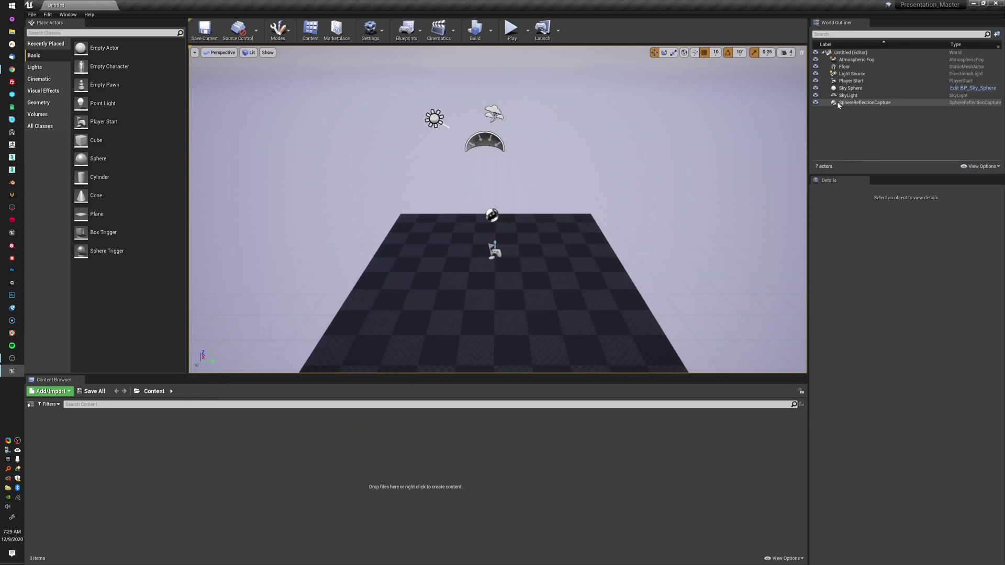
Step: Start Save Current As and create a Levels folder under Content
click(33, 15)
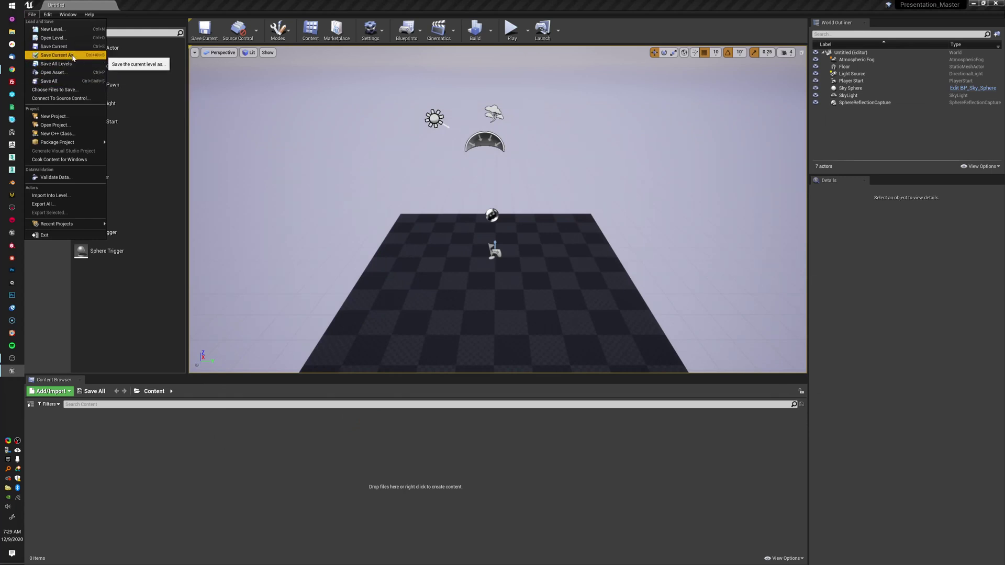
click(72, 55)
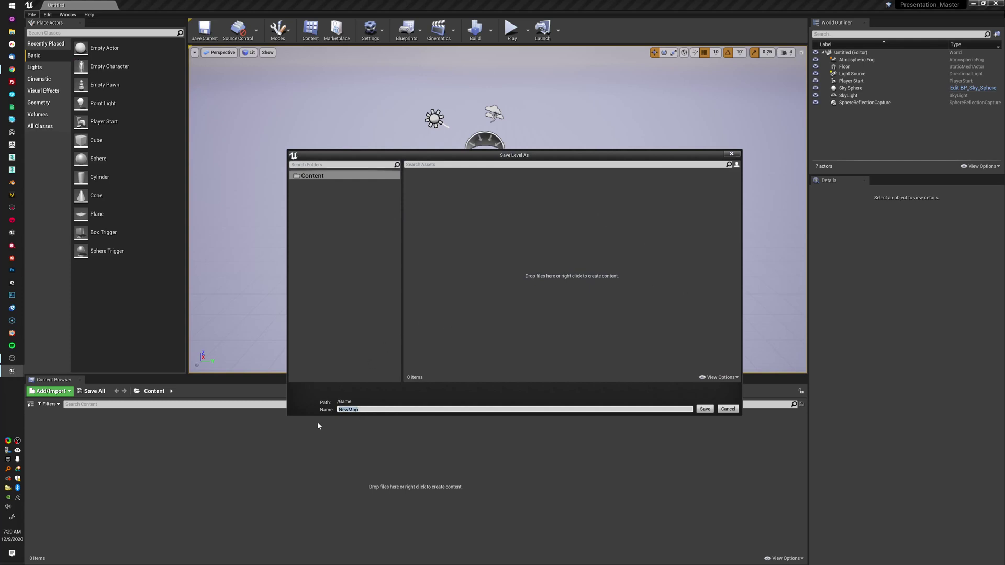
click(314, 178)
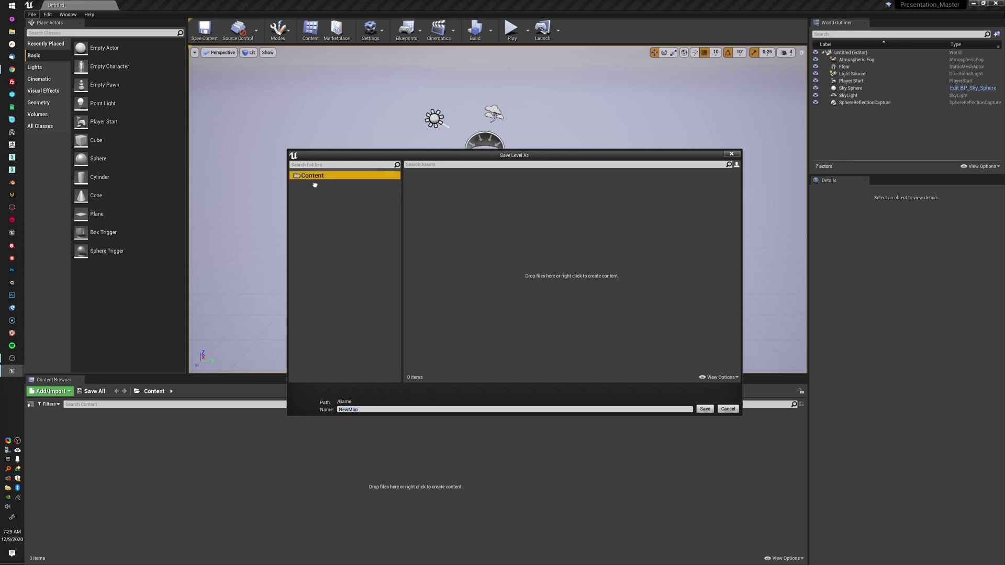
right_click(322, 188)
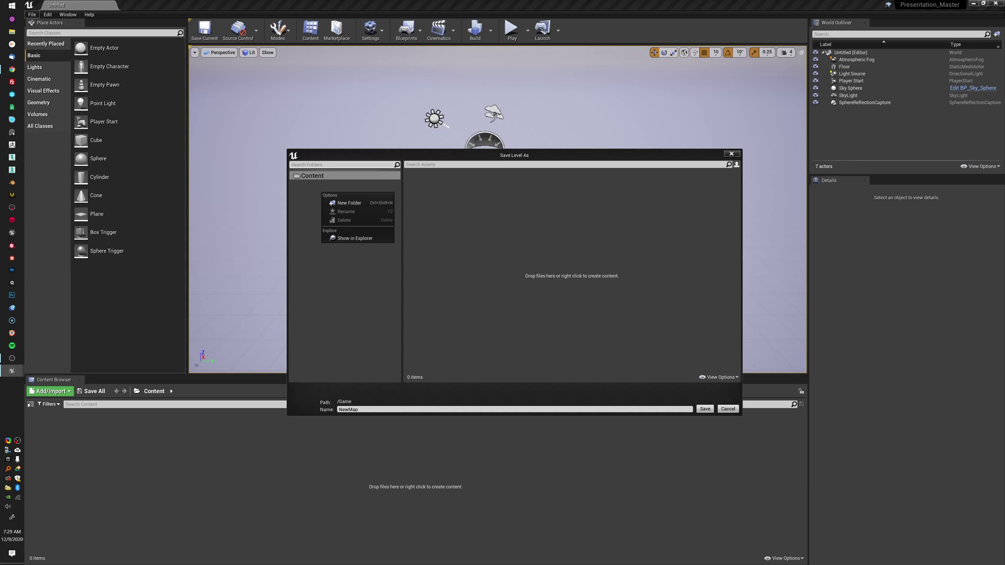
click(364, 203)
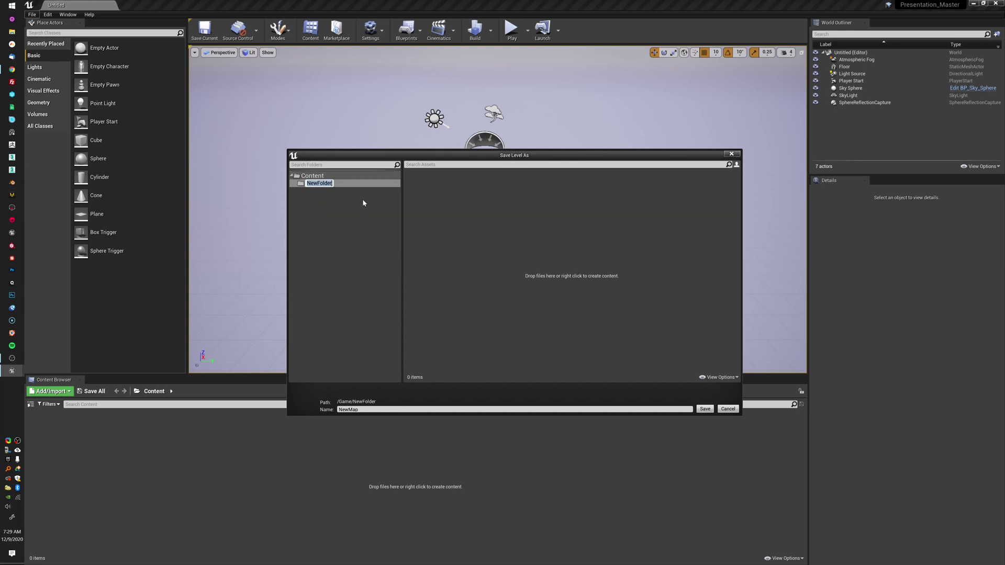
text(Map)
key(BackSpace)
key(BackSpace)
key(BackSpace)
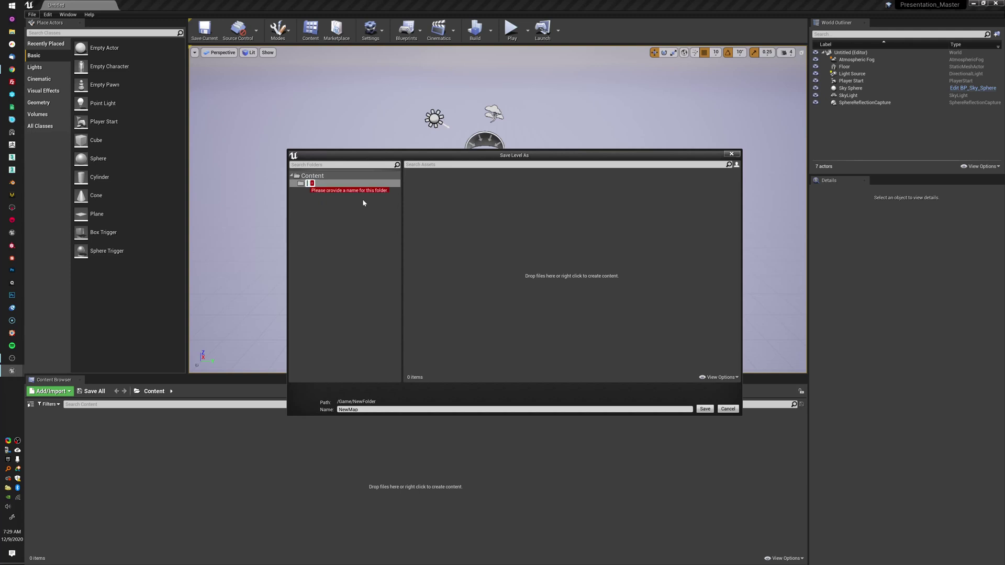
text(Levels)
key(Return)
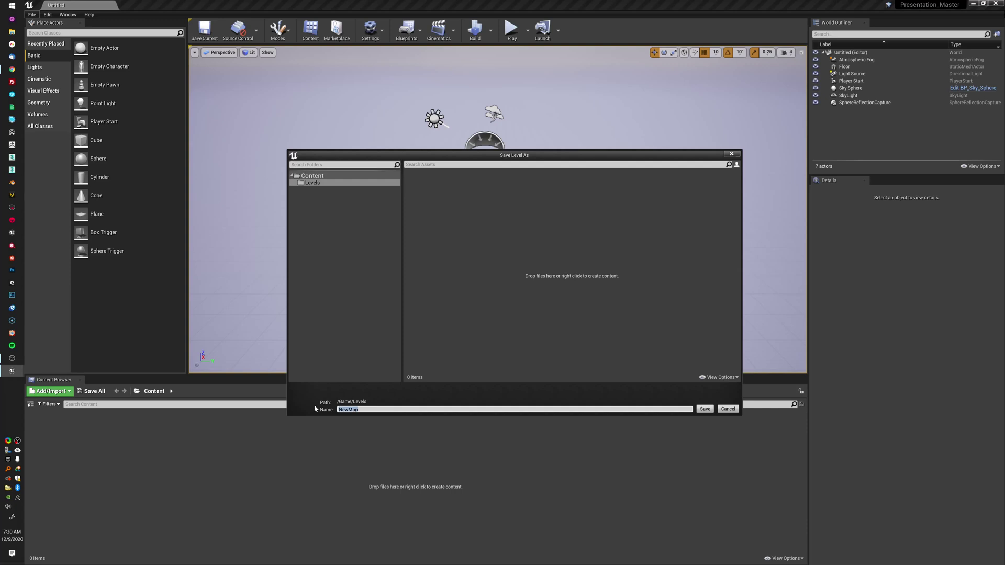
Step: Save the level as PresentationMaster in Levels, then Save All
text(Presentation Master)
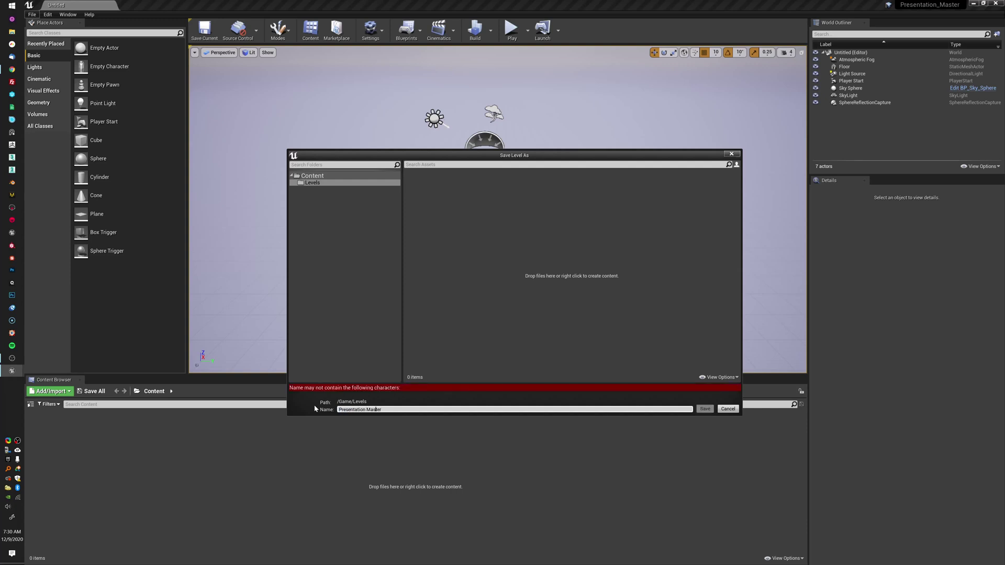
key(BackSpace)
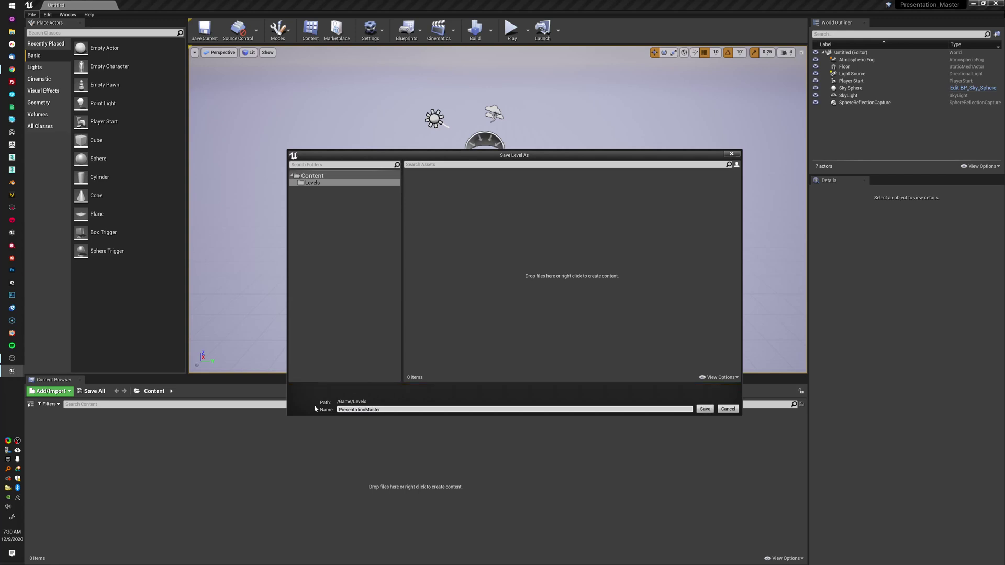
click(705, 409)
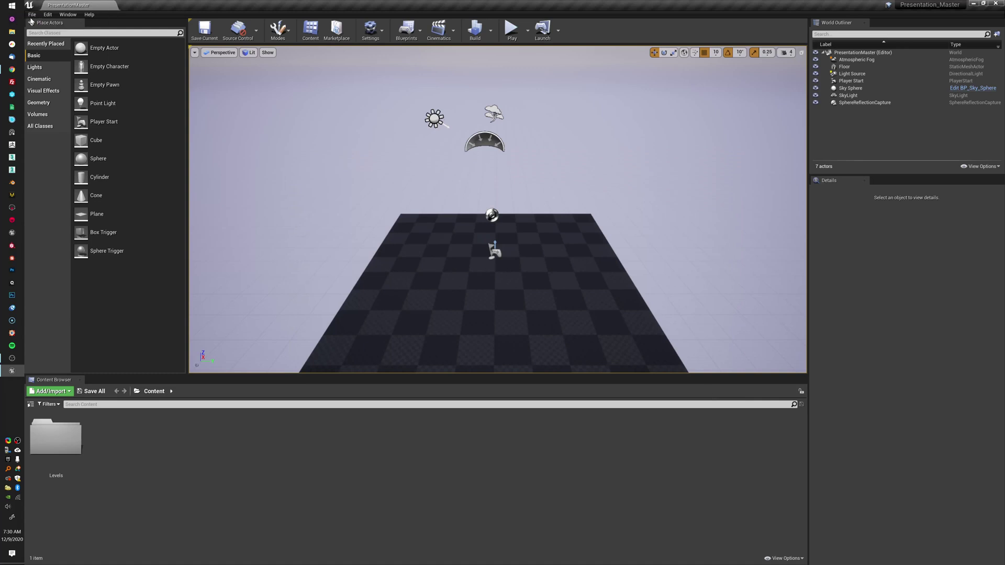
click(32, 14)
mouse_move(63, 145)
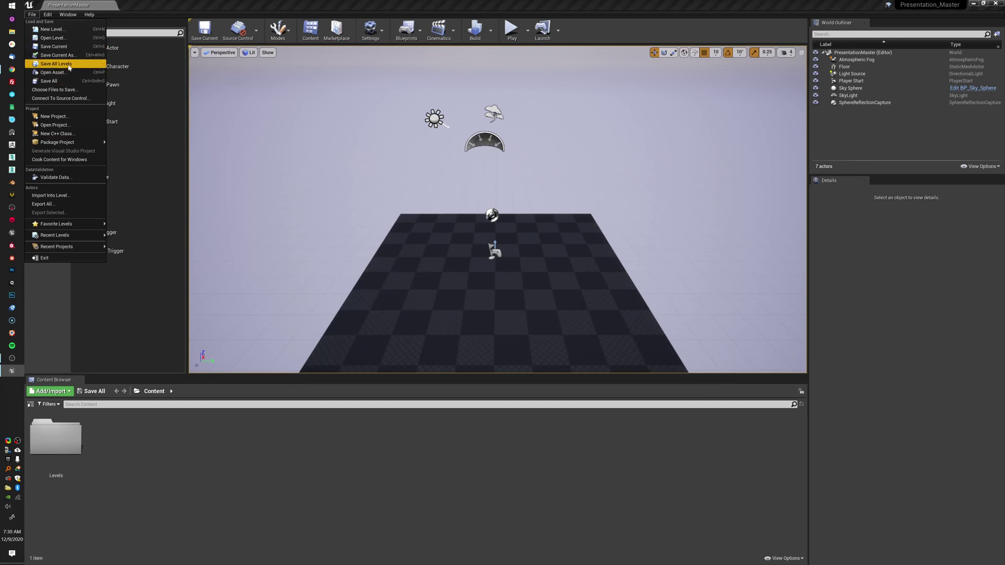
click(72, 80)
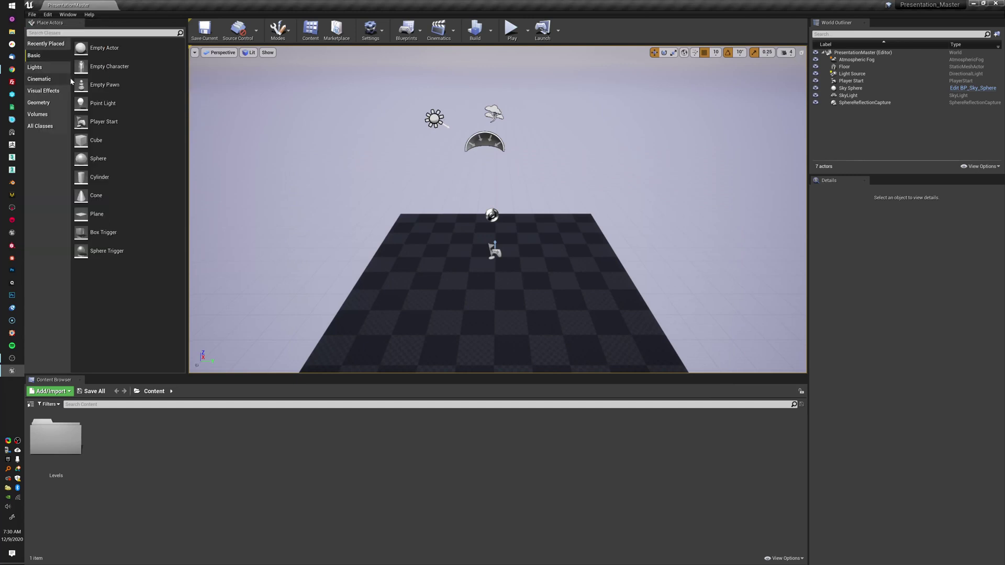